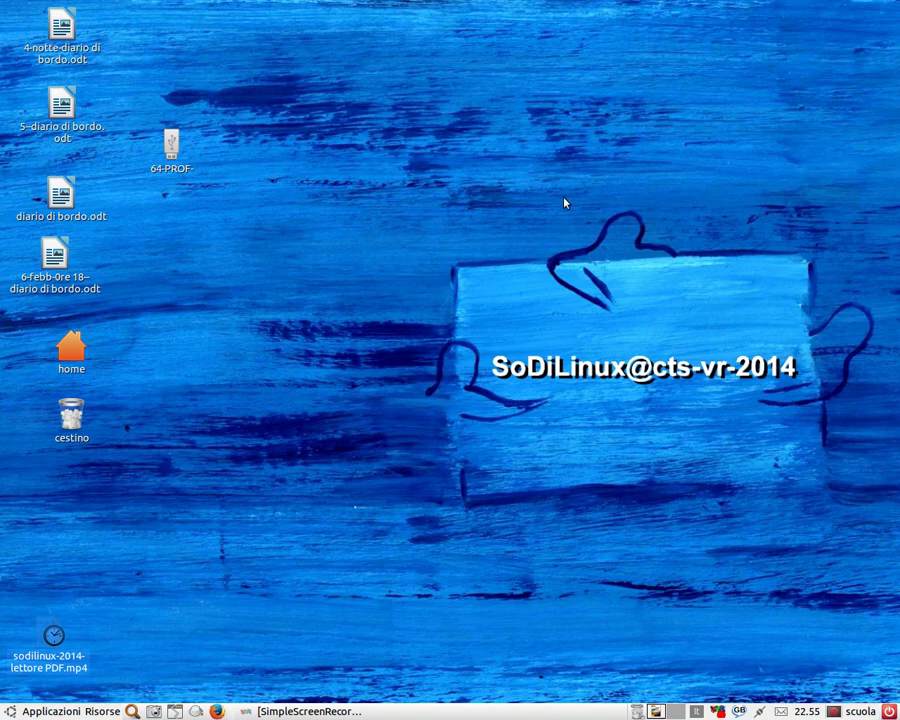
# - Place the 64-PROF- drive icon below the cestino icon on the desktop
pyautogui.moveTo(171, 145); pyautogui.dragTo(74, 485)
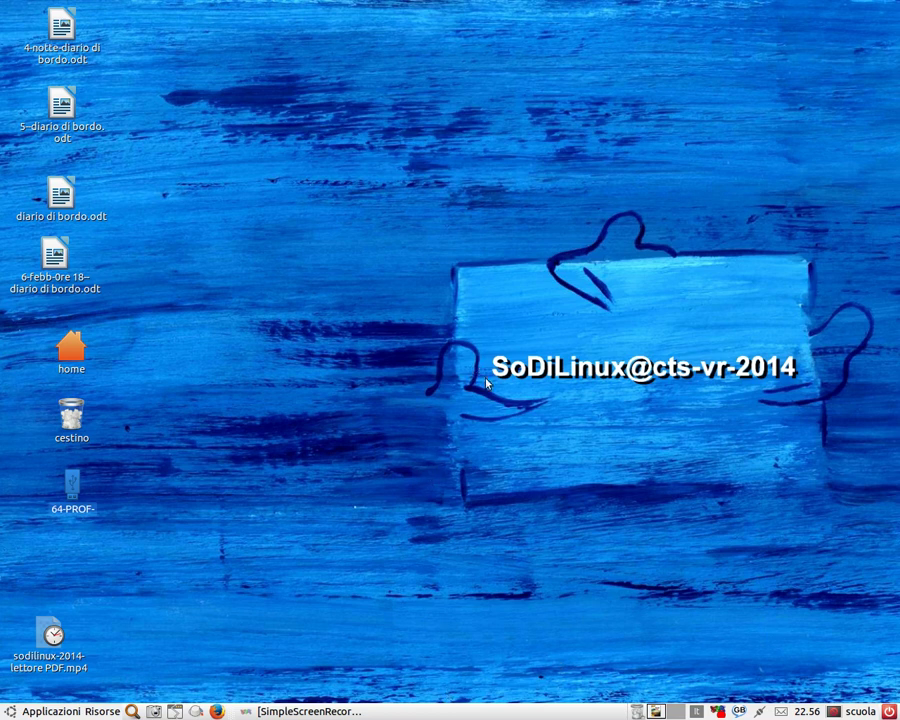
# - Look over the application categories, the list of places and the contents of the home folder
pyautogui.click(44, 712)
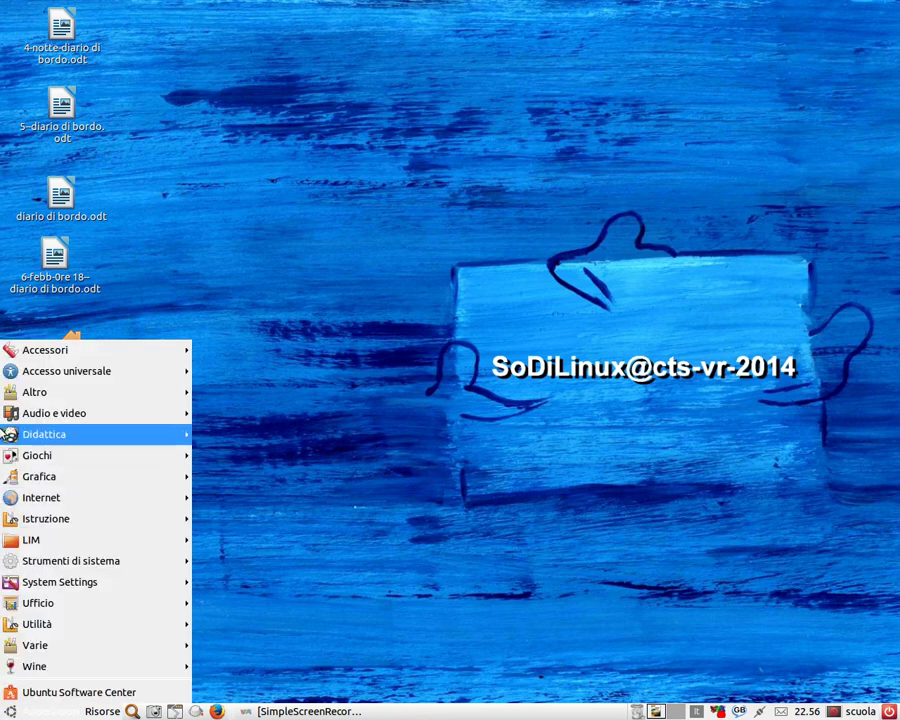
pyautogui.moveTo(108, 714)
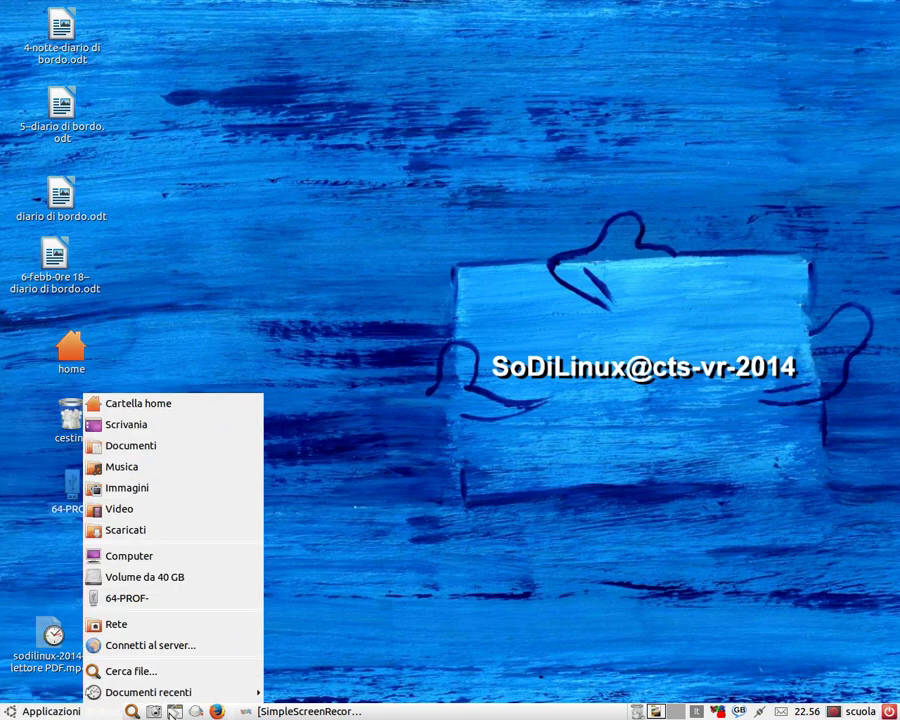
pyautogui.click(364, 627)
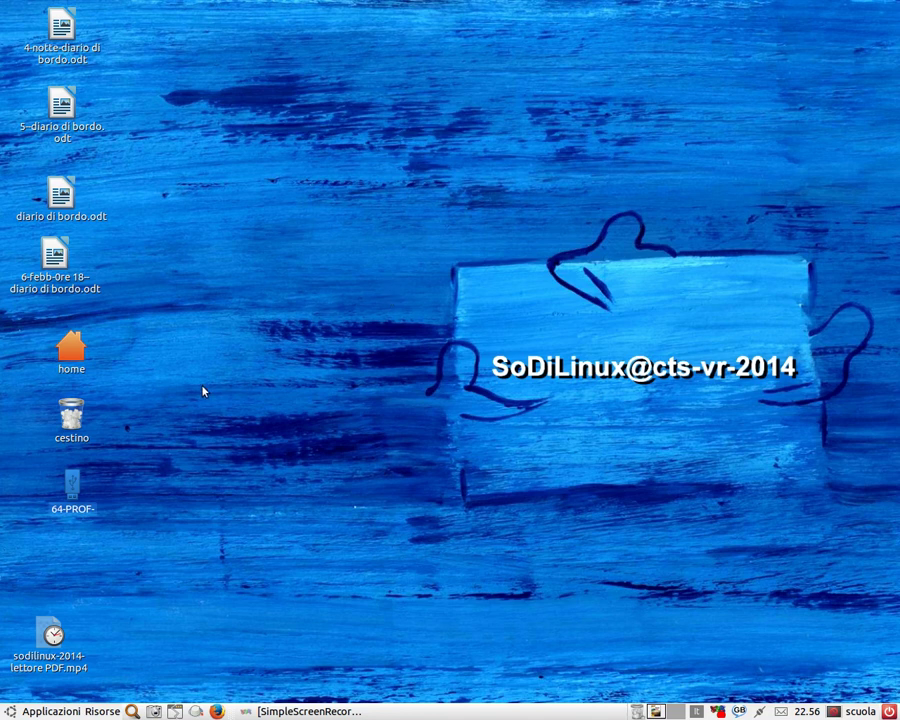
pyautogui.click(70, 350)
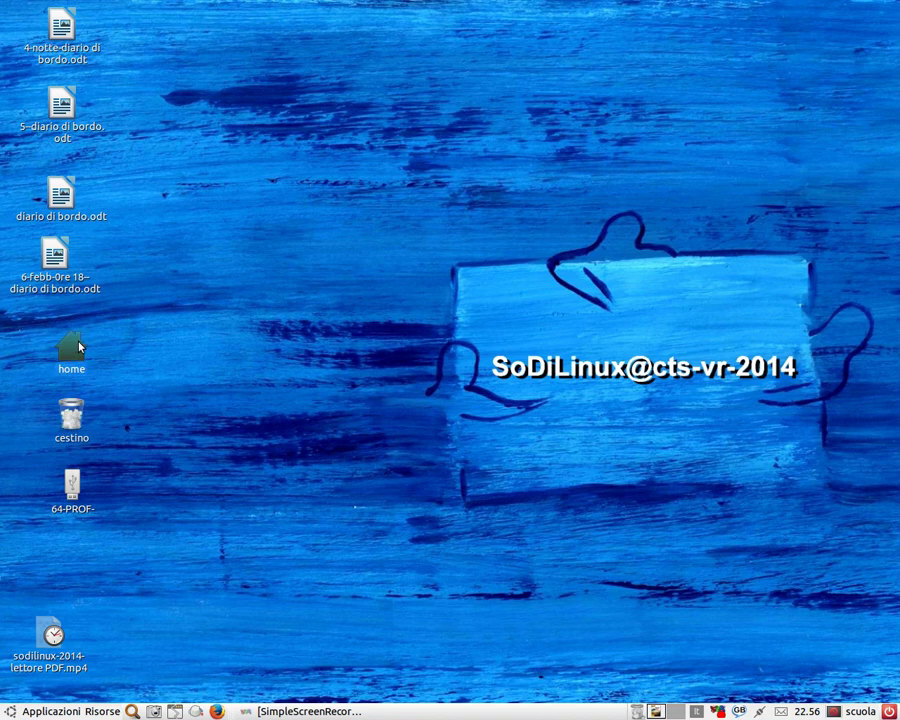
pyautogui.doubleClick(72, 348)
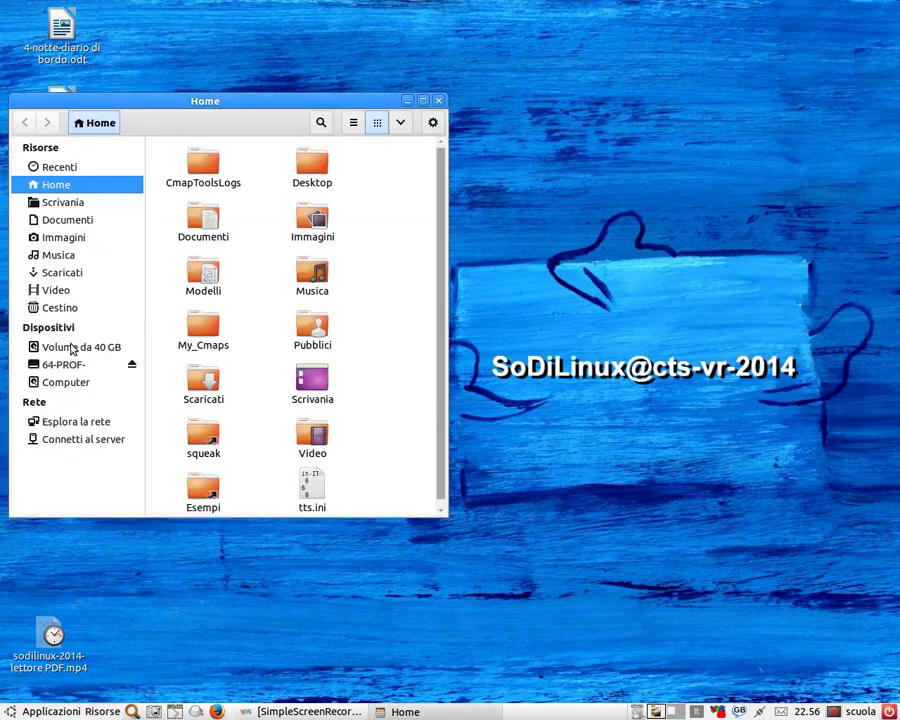
pyautogui.click(438, 102)
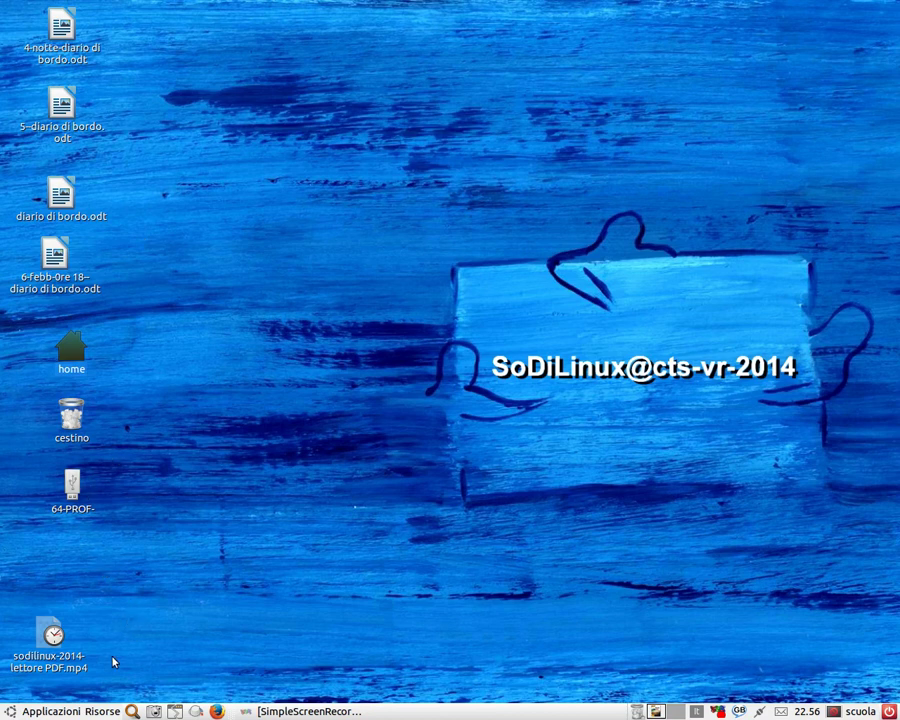
# - Find Lettore Vocale gSpeech among the Accesso universale applications without launching it
pyautogui.click(68, 711)
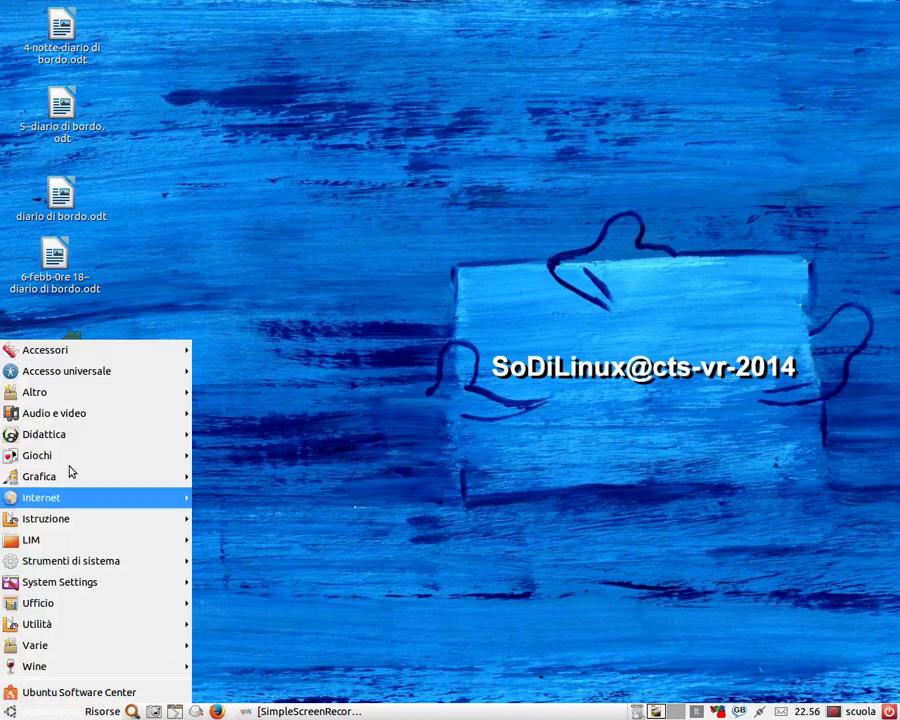
pyautogui.moveTo(102, 374)
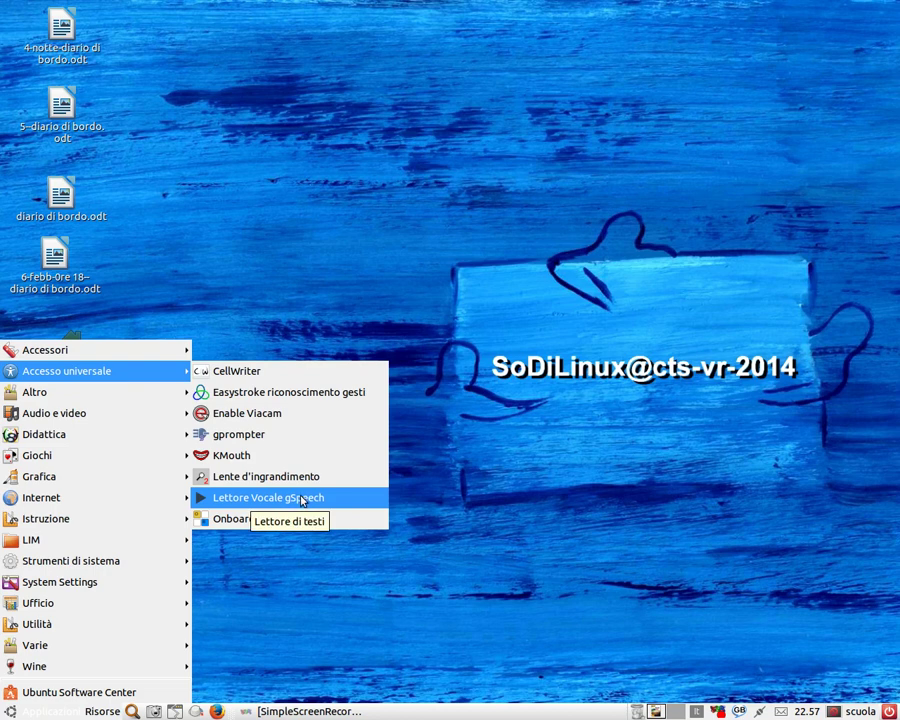
pyautogui.click(422, 509)
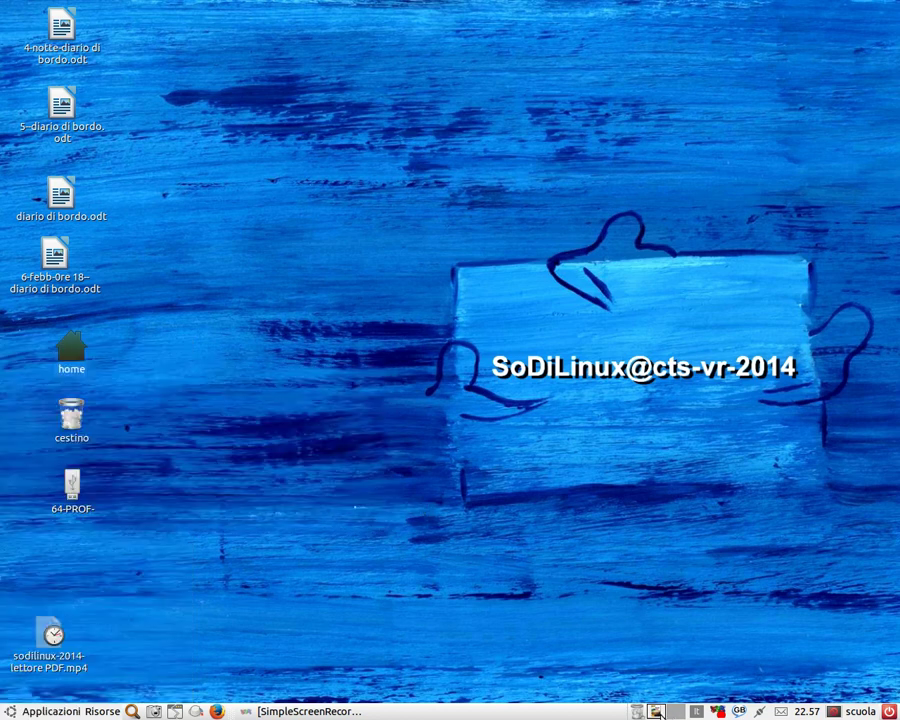
# - Open gSpeech's finestra Multimedia and place it in the desktop's upper-left corner
pyautogui.rightClick(738, 711)
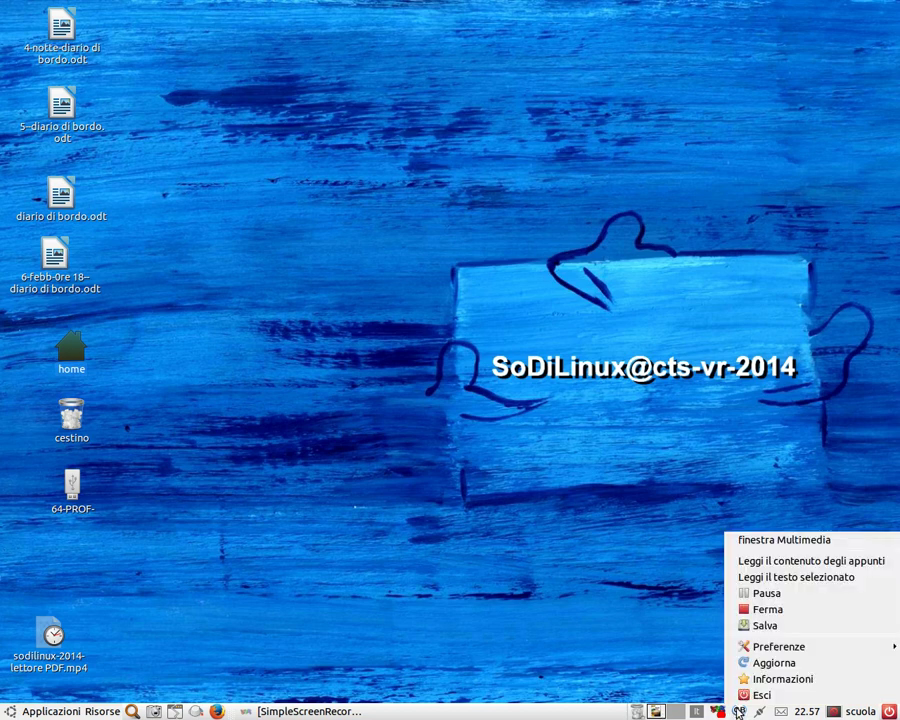
pyautogui.moveTo(742, 646)
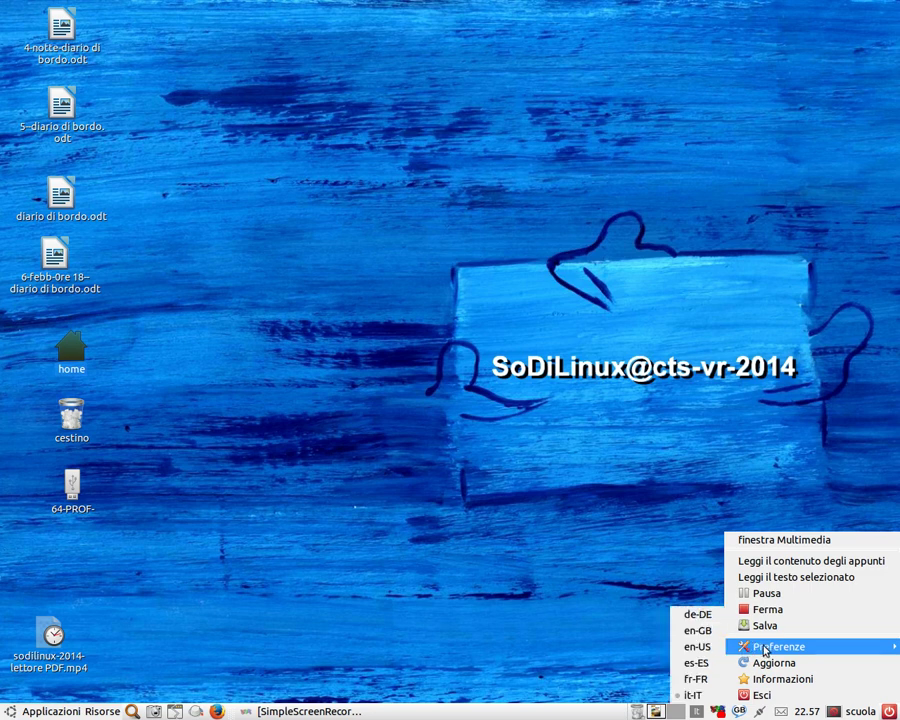
pyautogui.click(800, 541)
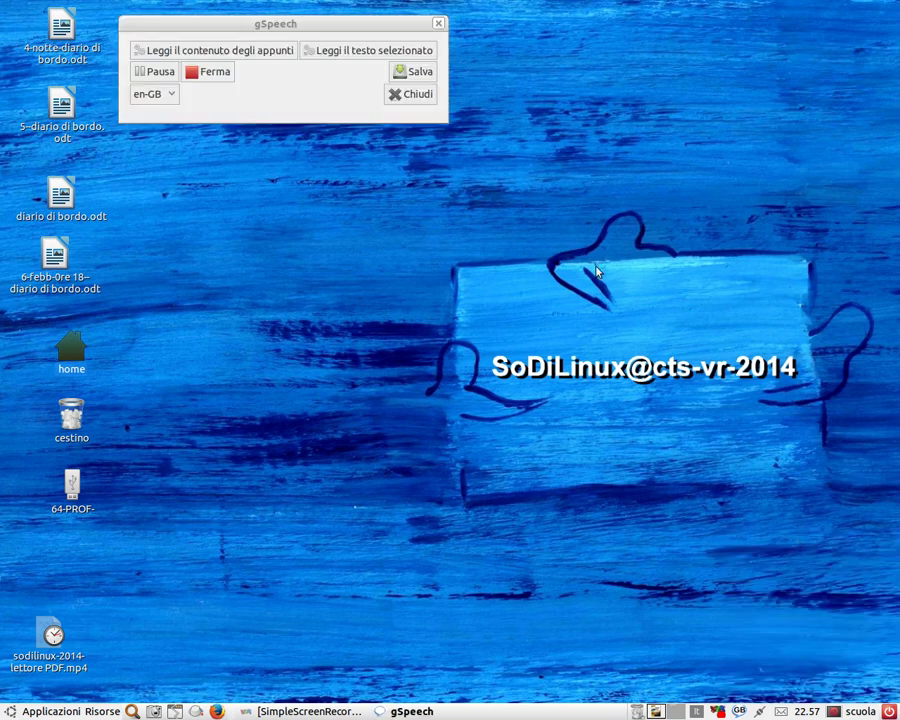
pyautogui.moveTo(411, 23); pyautogui.dragTo(296, 11)
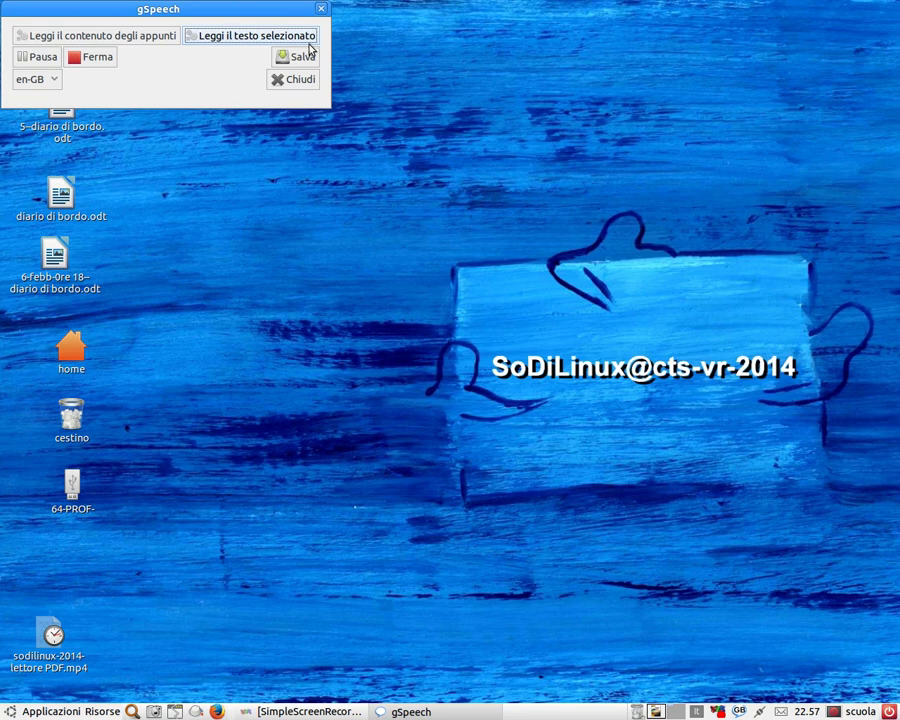
# - Bring up the gSpeech window in the workspace containing ATLANTE.pdf, minimizing SimpleScreenRecorder
pyautogui.click(658, 713)
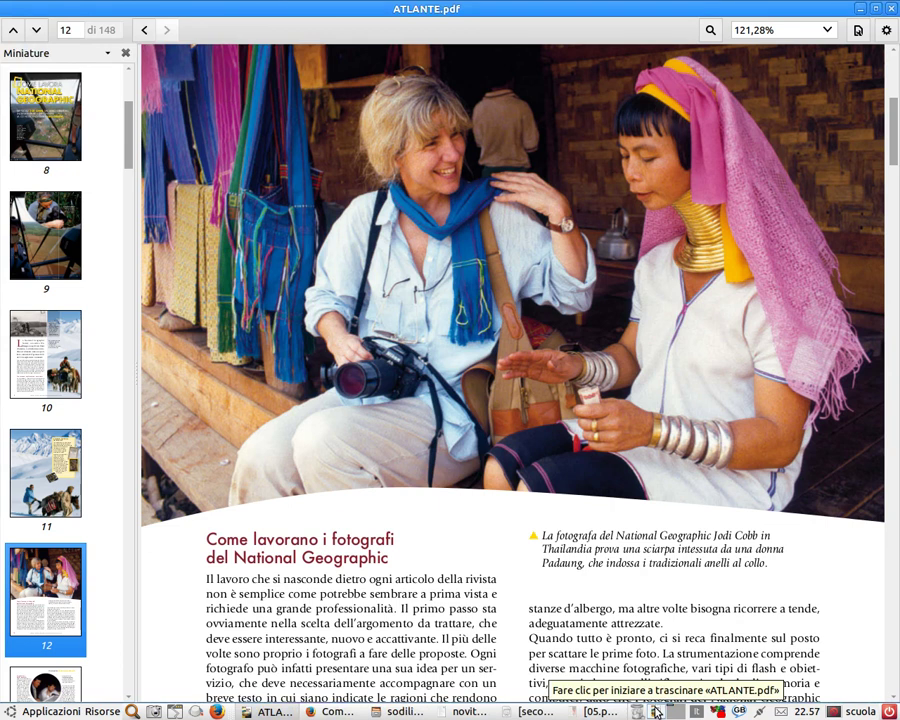
pyautogui.click(741, 713)
pyautogui.click(782, 542)
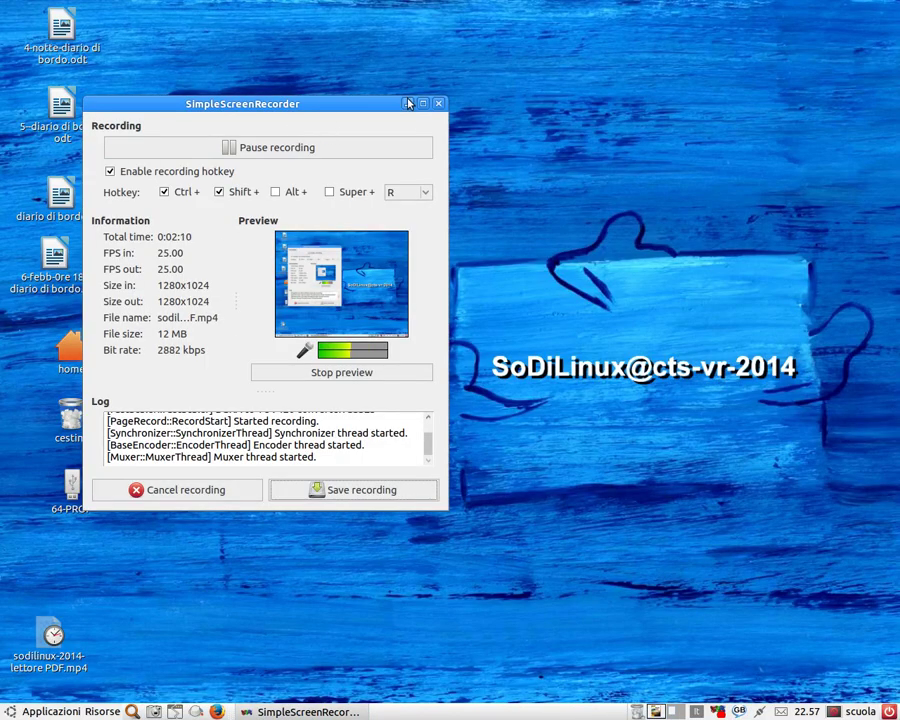
pyautogui.click(407, 104)
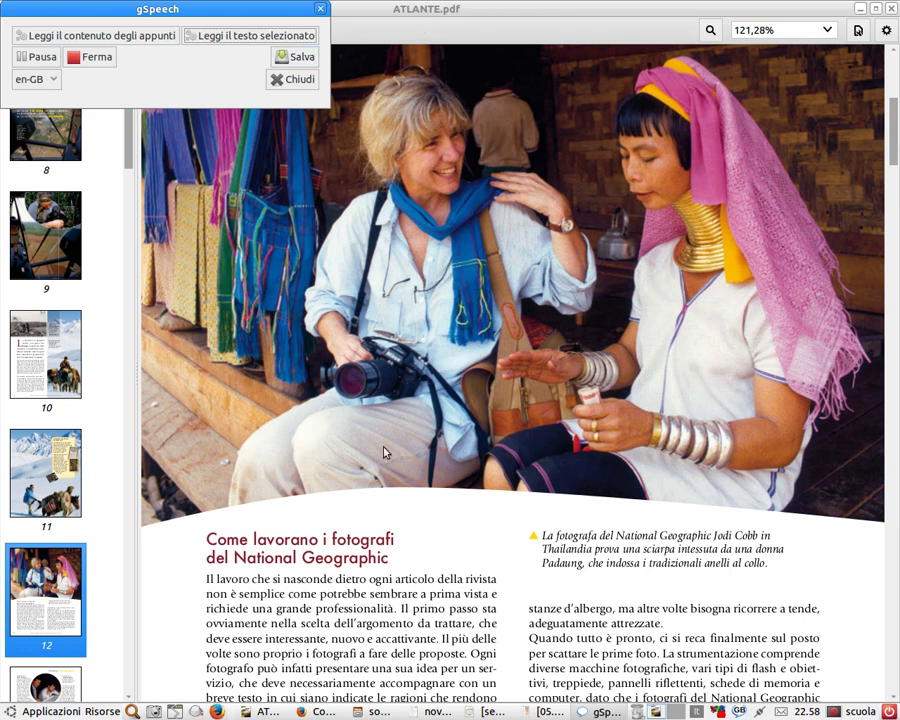
# - View the secondarivoluzioneindustriale-COPIA.odp presentation and the Perfect Day page of 05.pdf, returning to ATLANTE.pdf
pyautogui.click(255, 36)
pyautogui.click(478, 713)
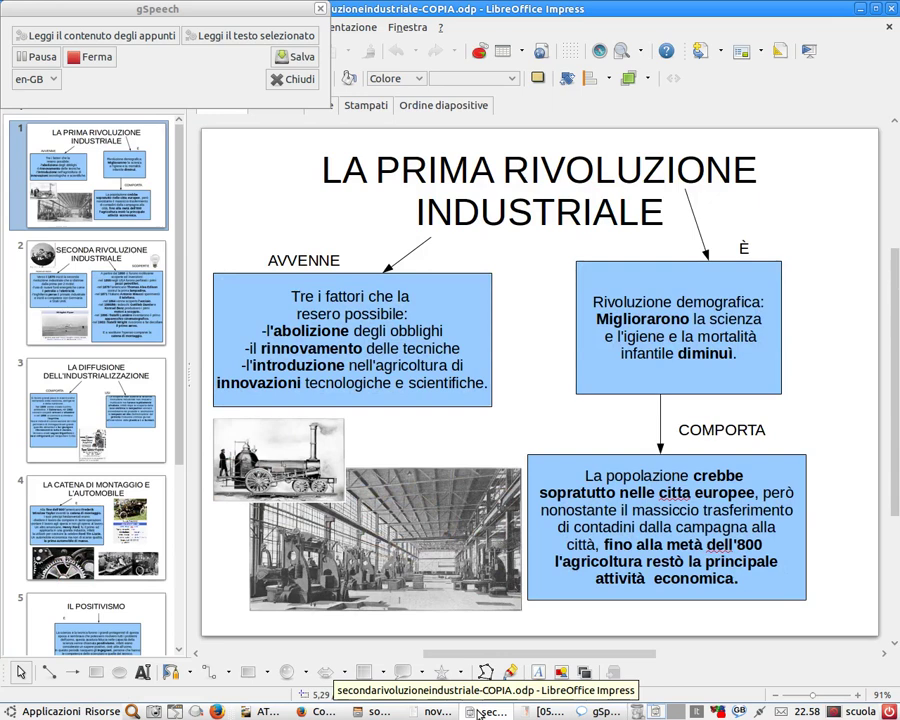
pyautogui.click(478, 713)
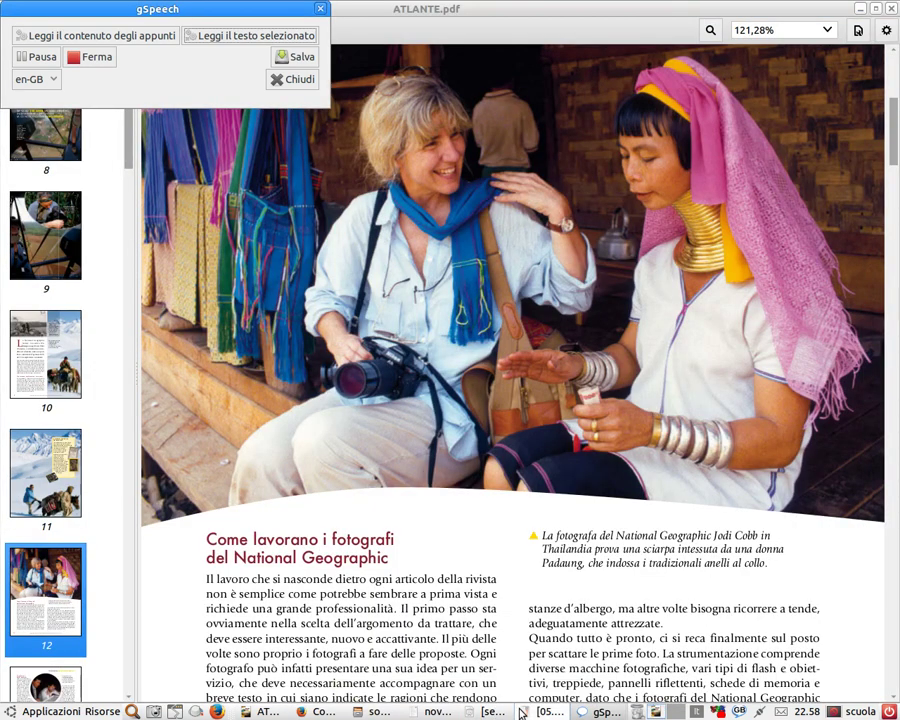
pyautogui.click(530, 712)
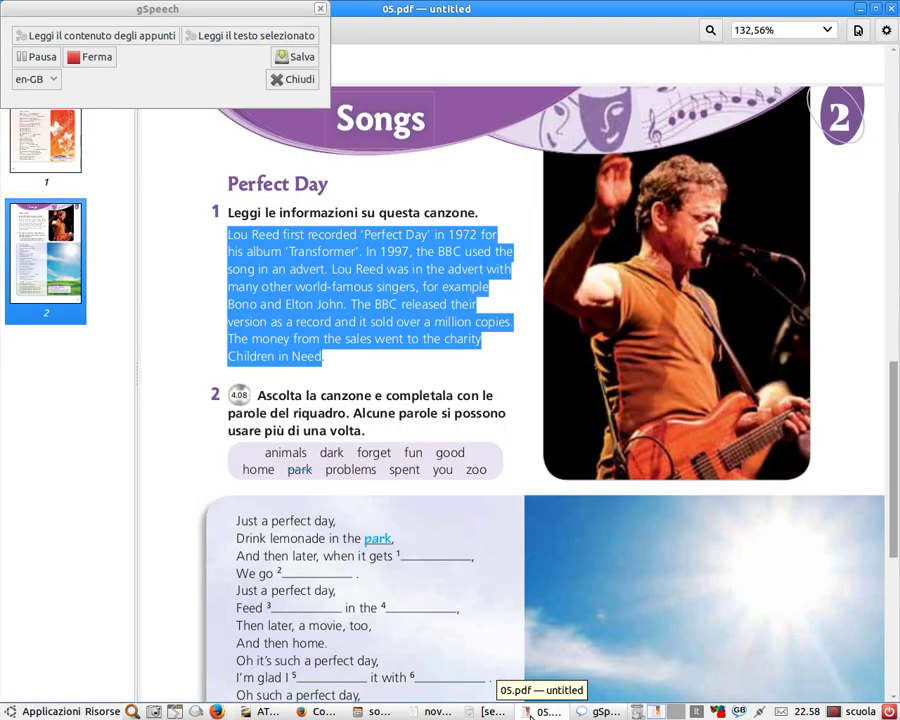
pyautogui.click(527, 712)
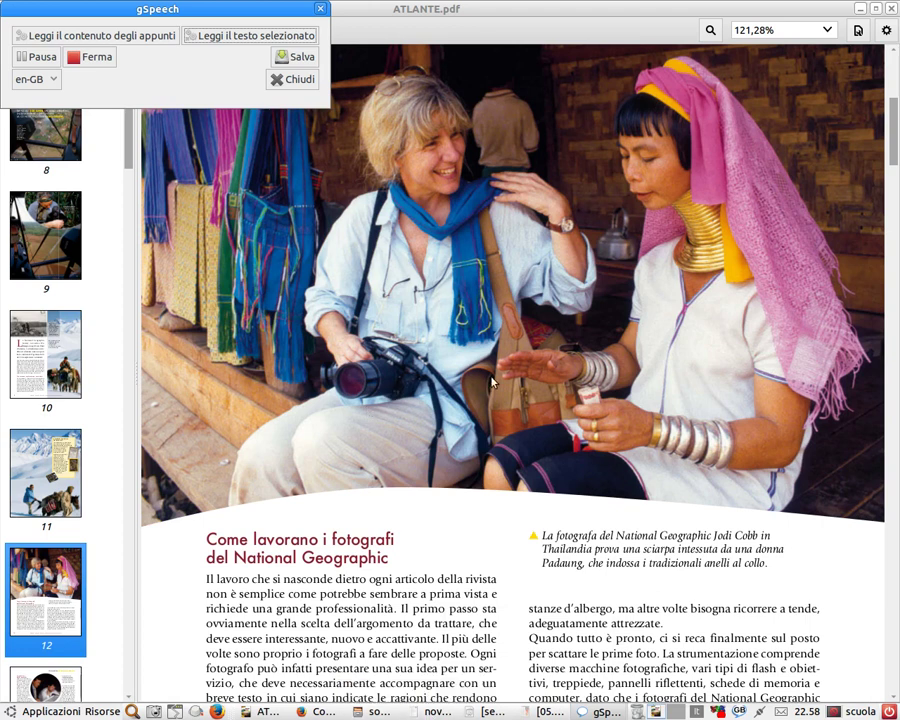
# - Set the gSpeech voice to it-IT and have it read the heading "Come lavorano i fotografi del National Geographic"
pyautogui.click(52, 79)
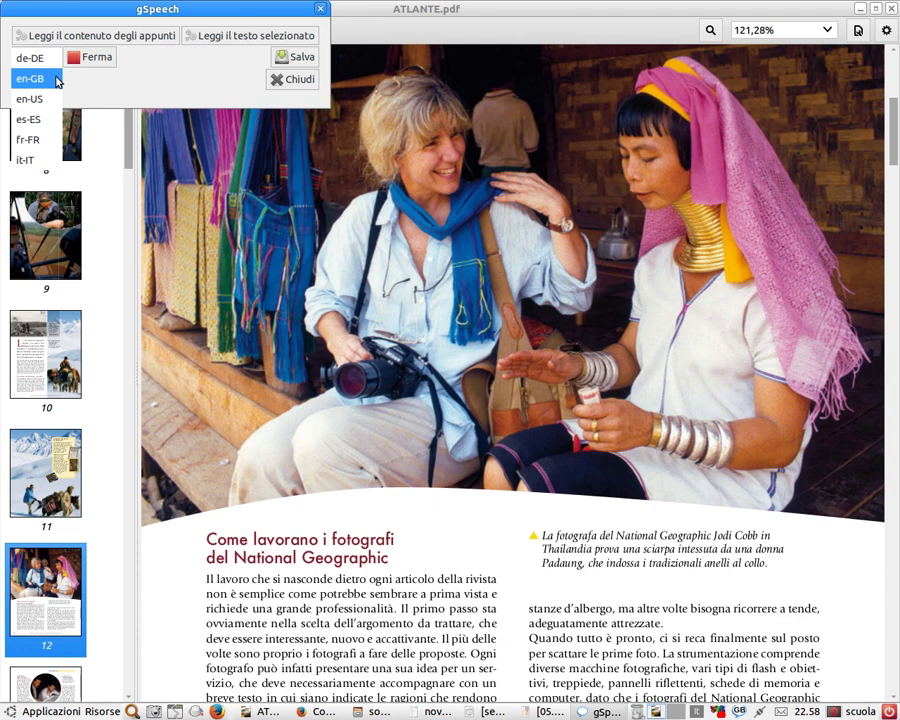
pyautogui.click(25, 160)
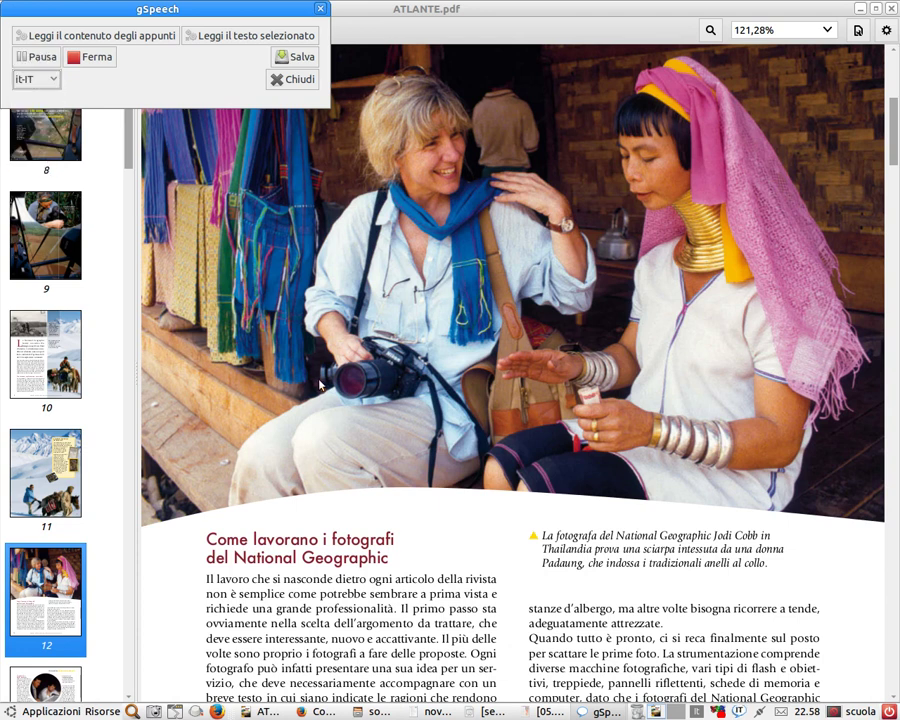
pyautogui.moveTo(207, 538); pyautogui.dragTo(387, 557)
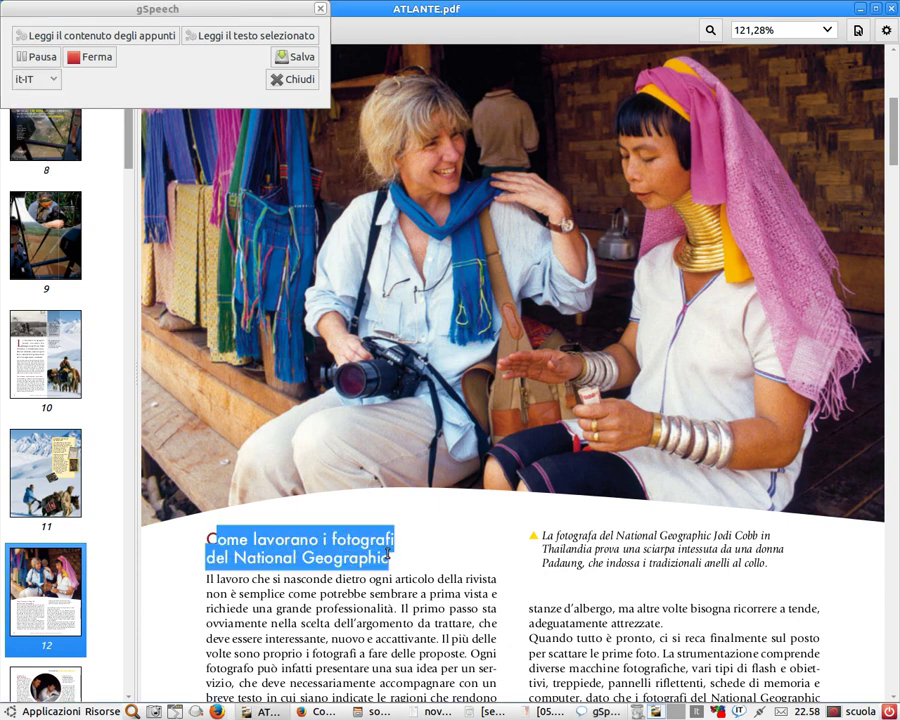
pyautogui.moveTo(194, 536); pyautogui.dragTo(392, 552)
pyautogui.click(263, 40)
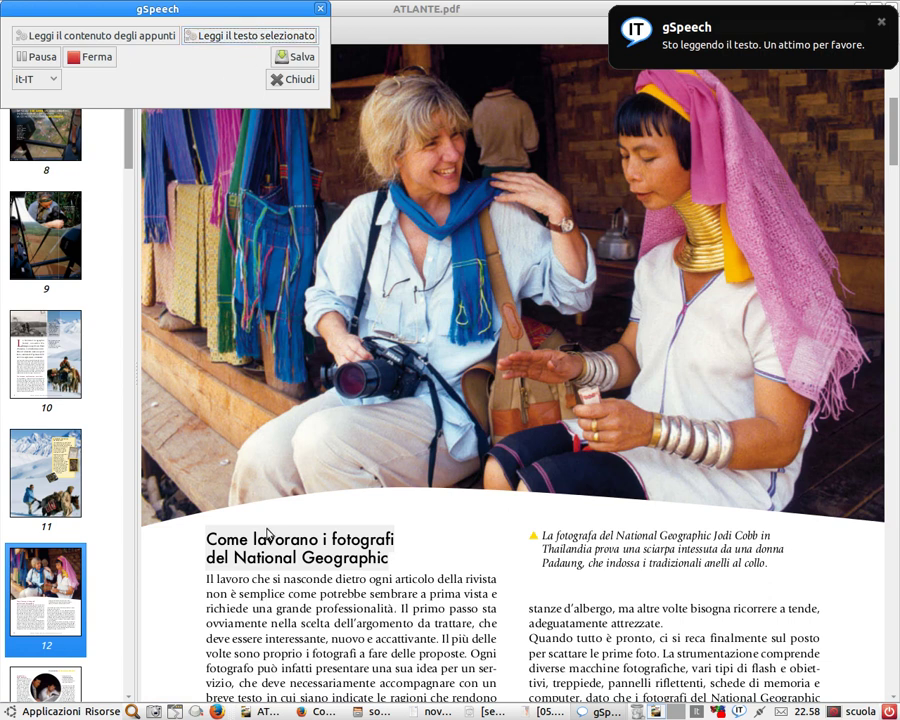
# - Have gSpeech read the first sentence below the heading, pausing and resuming the reading
pyautogui.moveTo(206, 577); pyautogui.dragTo(395, 608)
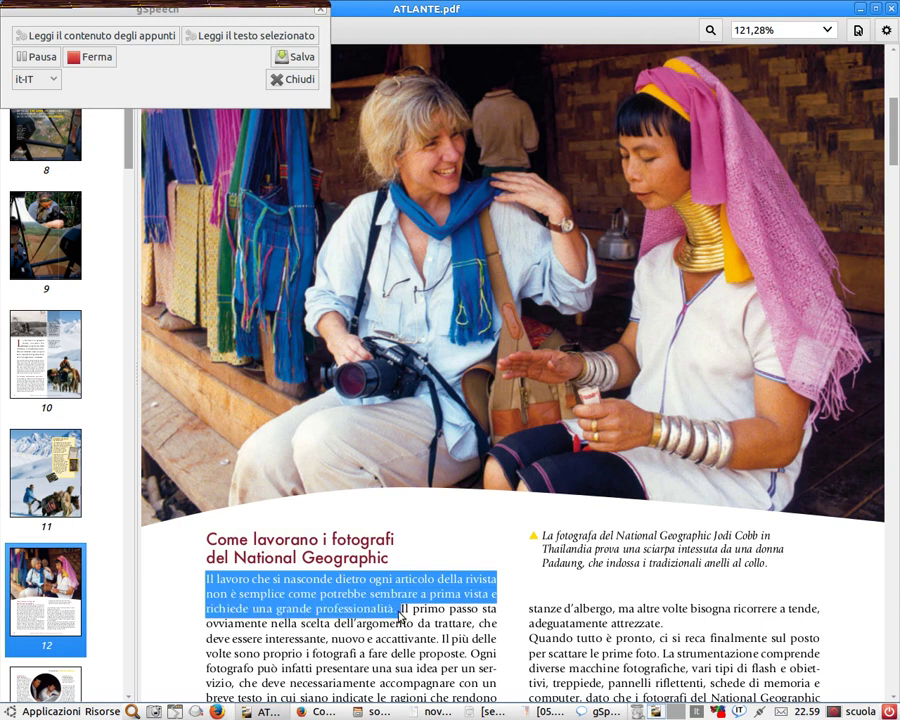
pyautogui.click(237, 36)
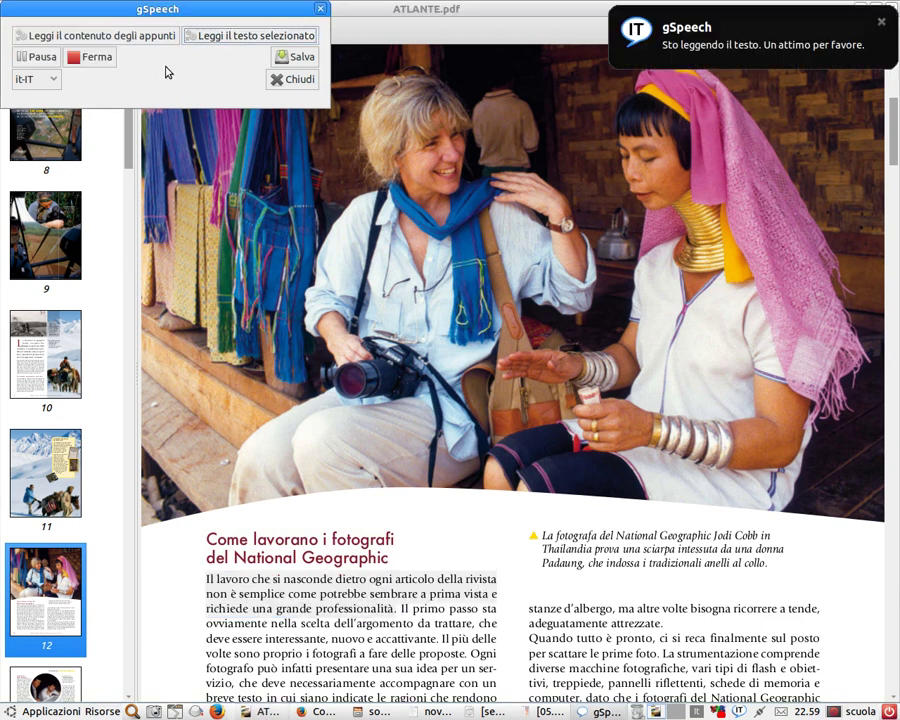
pyautogui.click(43, 58)
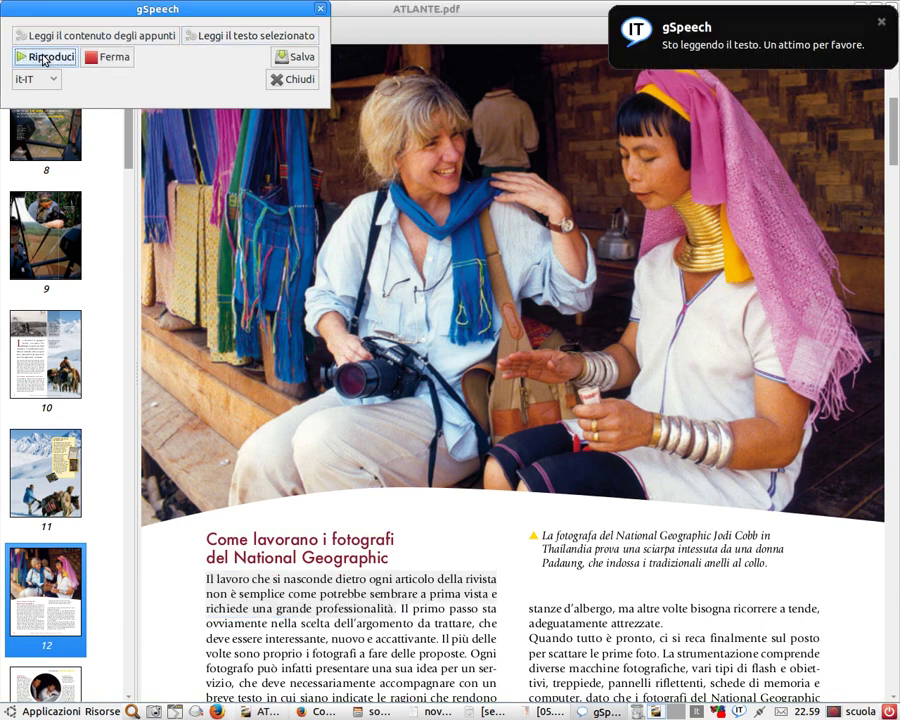
pyautogui.click(44, 59)
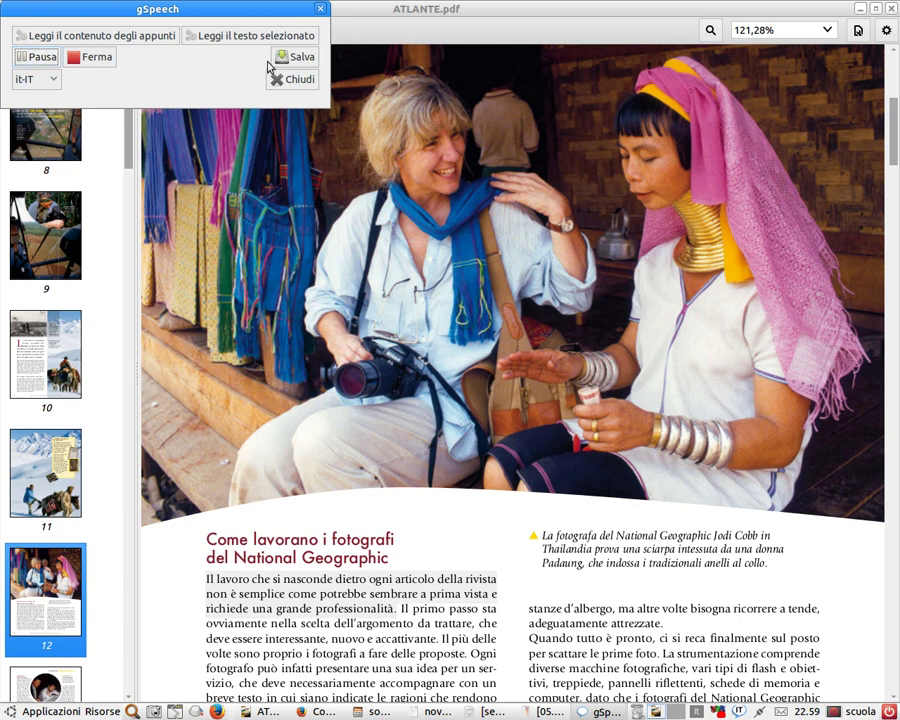
# - Save the reading as the wave file geo in Scrivania and move its icon to a free area of the desktop
pyautogui.click(303, 62)
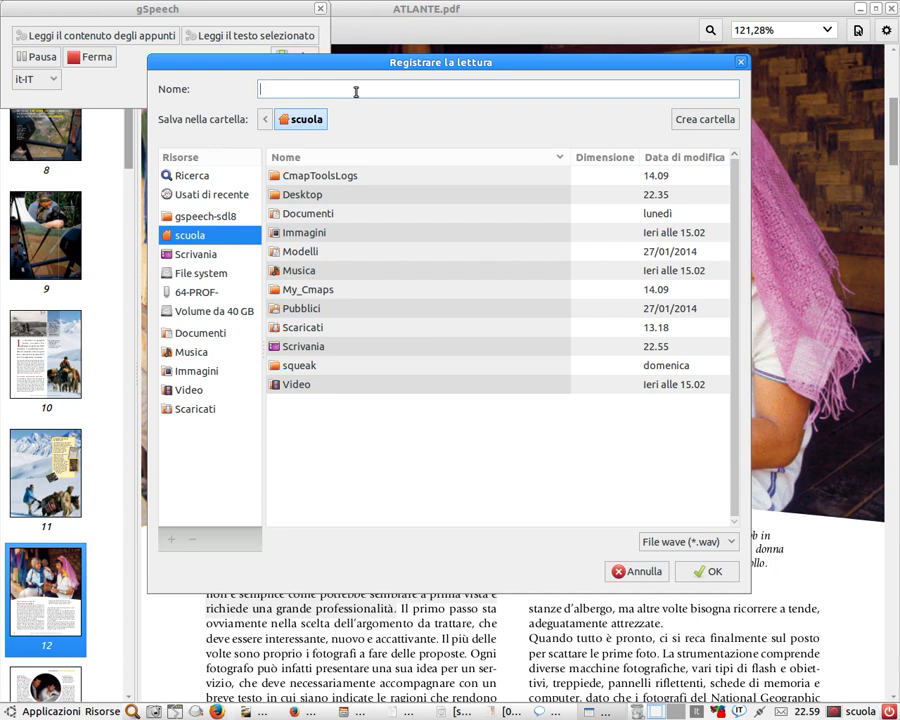
pyautogui.write('geo')
pyautogui.click(221, 254)
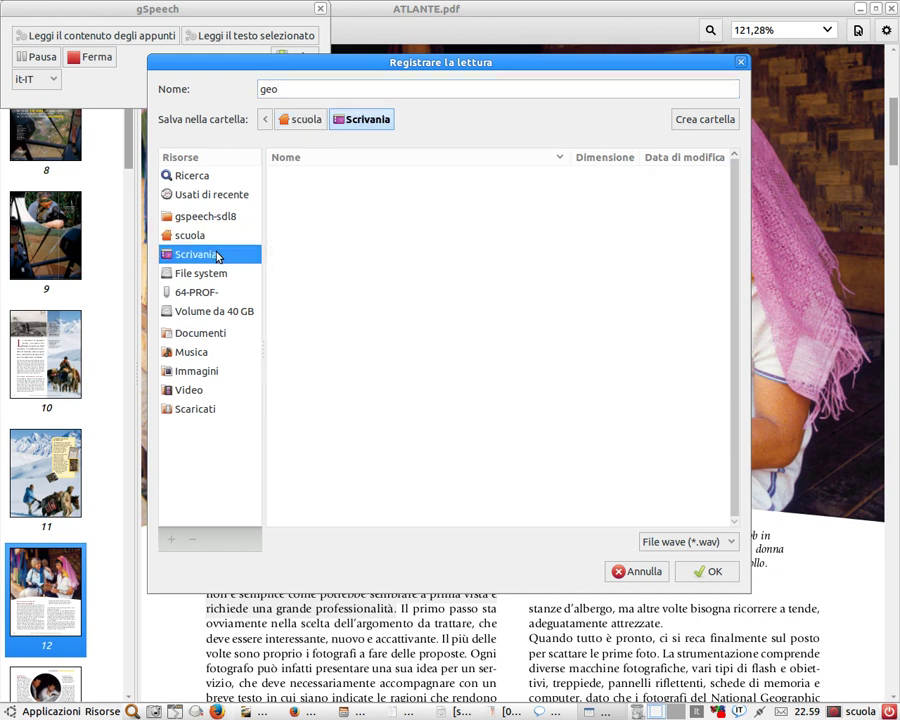
pyautogui.click(690, 570)
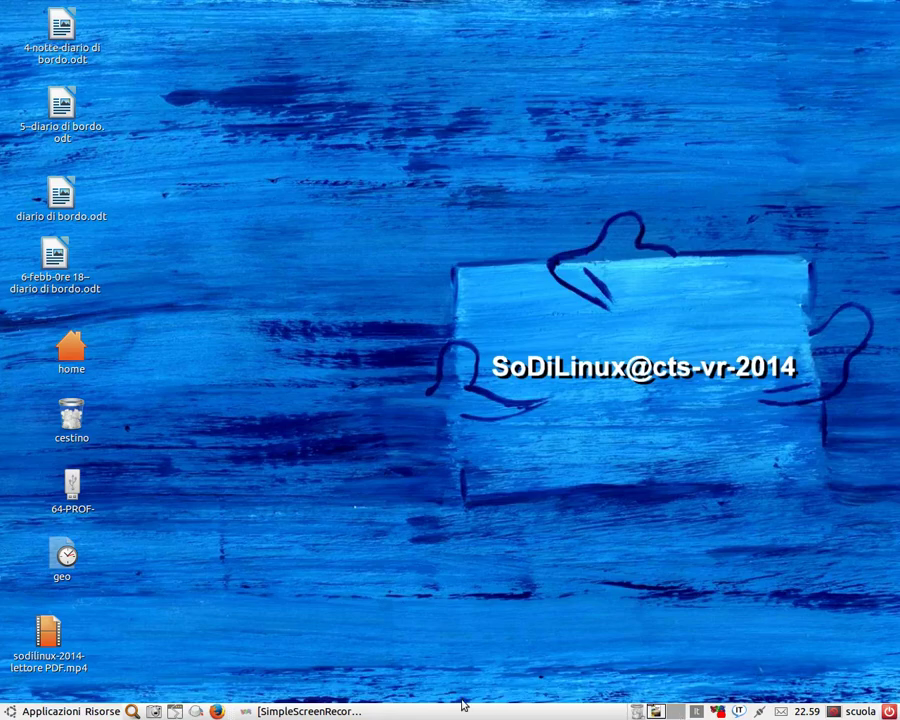
pyautogui.moveTo(62, 552); pyautogui.dragTo(316, 225)
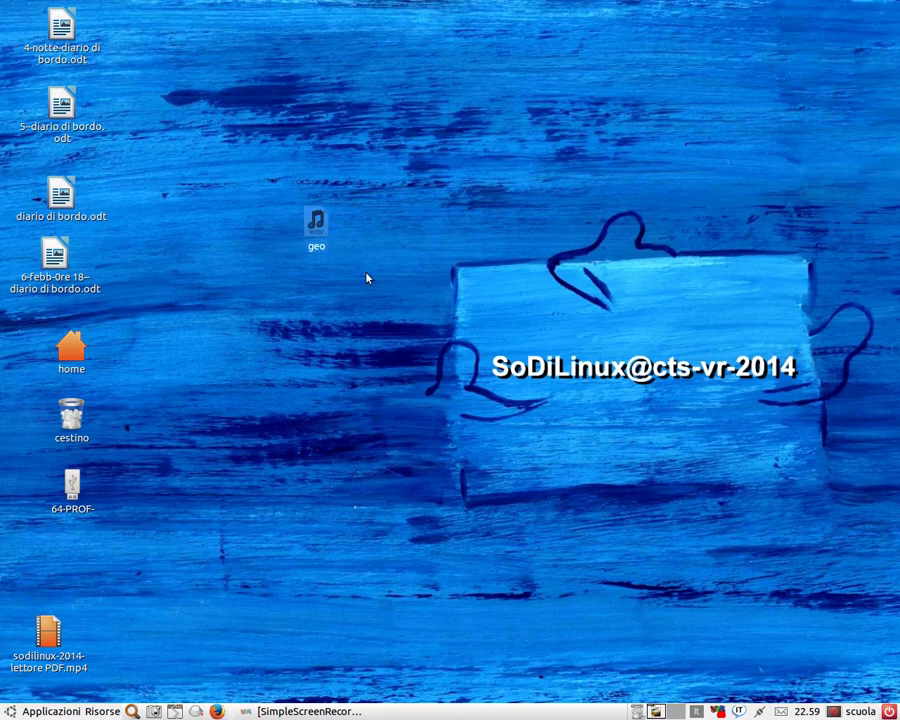
# - Return to the documents' workspace and minimize ATLANTE.pdf to bring up the Il Fatto Quotidiano article in Firefox
pyautogui.click(656, 712)
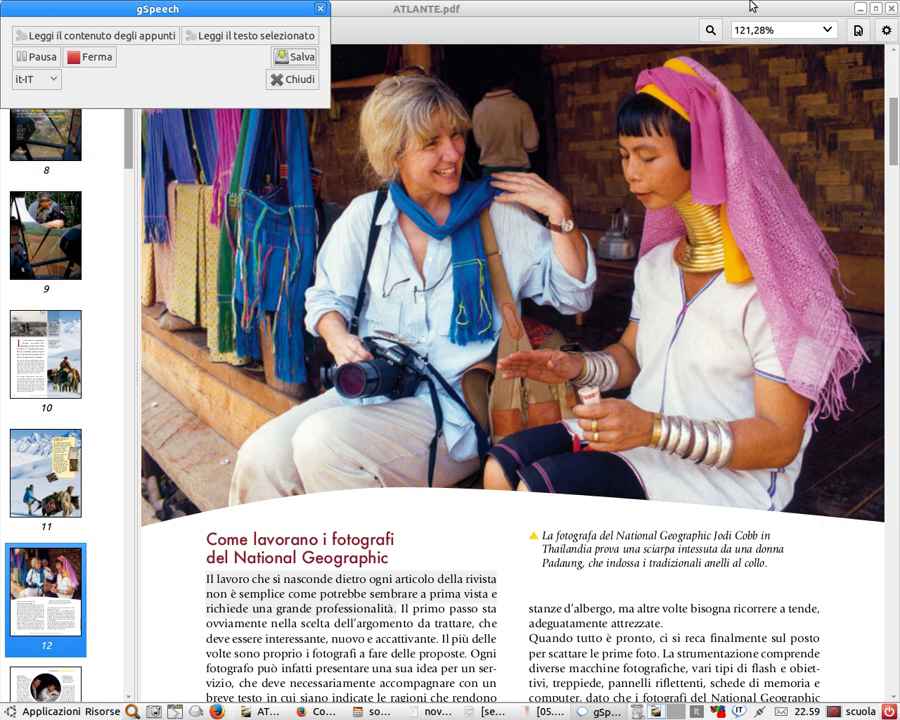
pyautogui.click(860, 17)
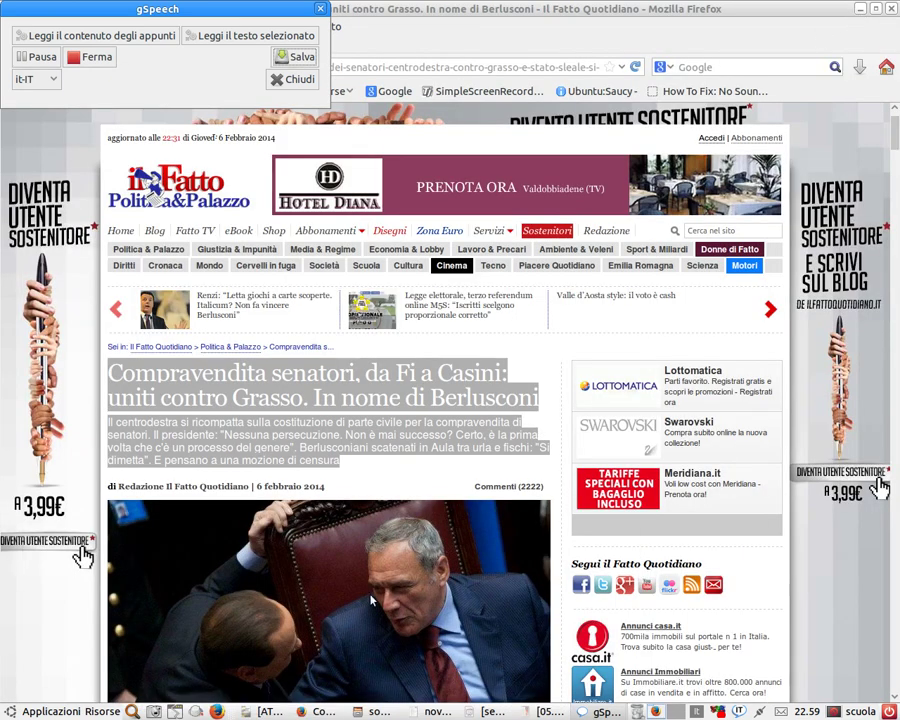
# - Have gSpeech read the headline and summary of the Il Fatto Quotidiano article, and pause the reading
pyautogui.click(365, 453)
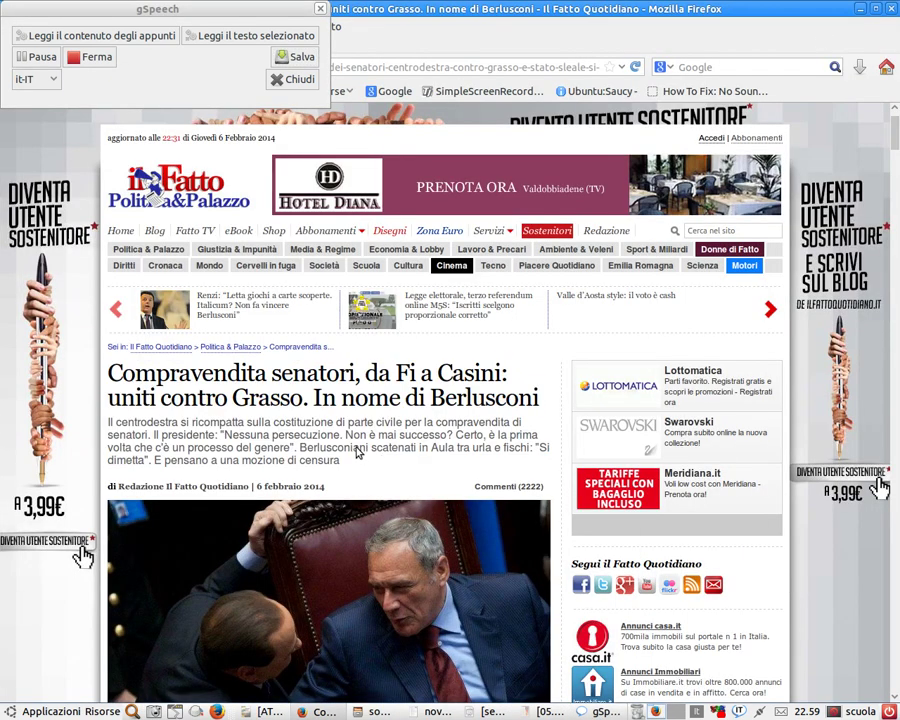
pyautogui.moveTo(117, 372); pyautogui.dragTo(349, 463)
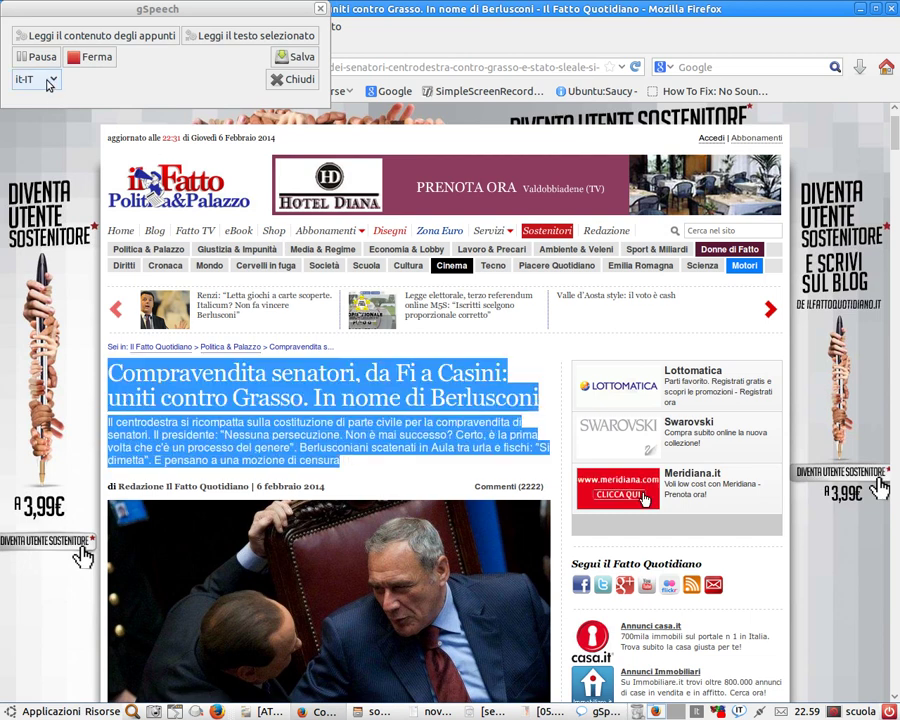
pyautogui.click(224, 36)
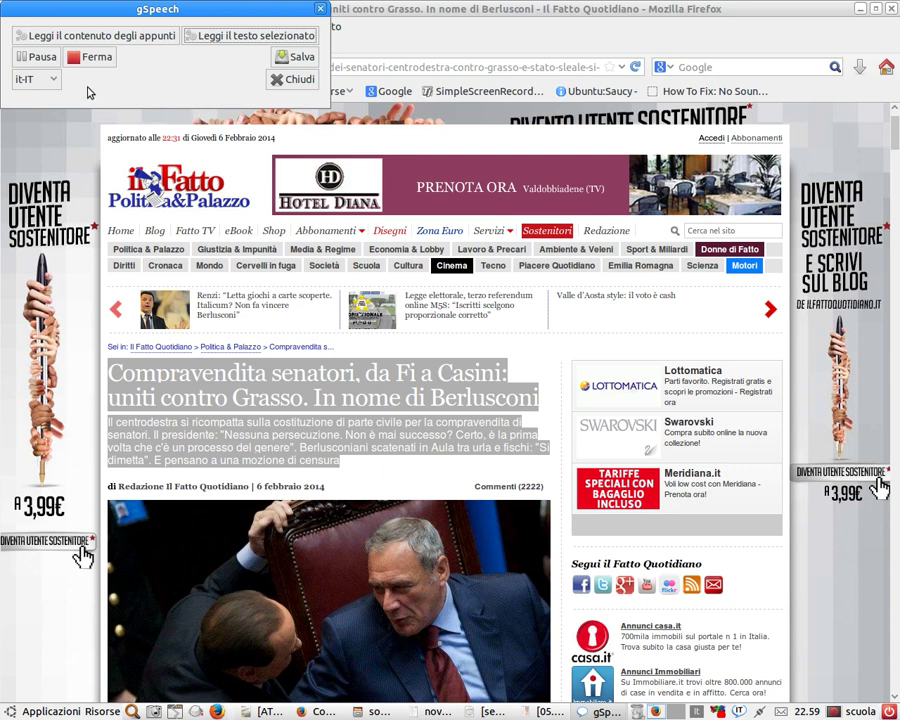
pyautogui.click(30, 57)
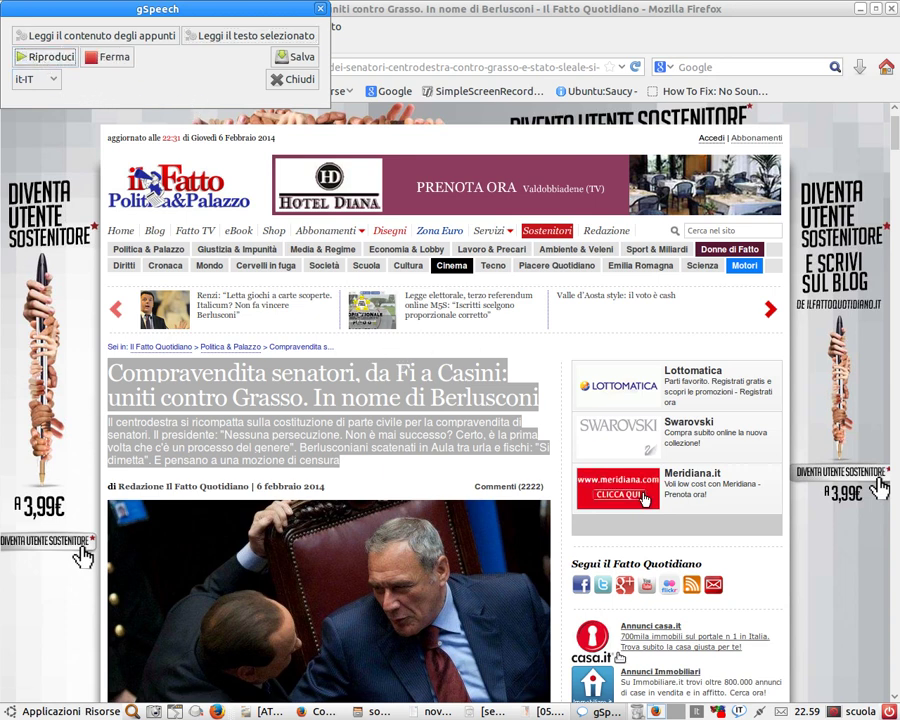
# - Minimize the Firefox article and bring up the industrial revolution presentation, followed by 05.pdf
pyautogui.click(857, 10)
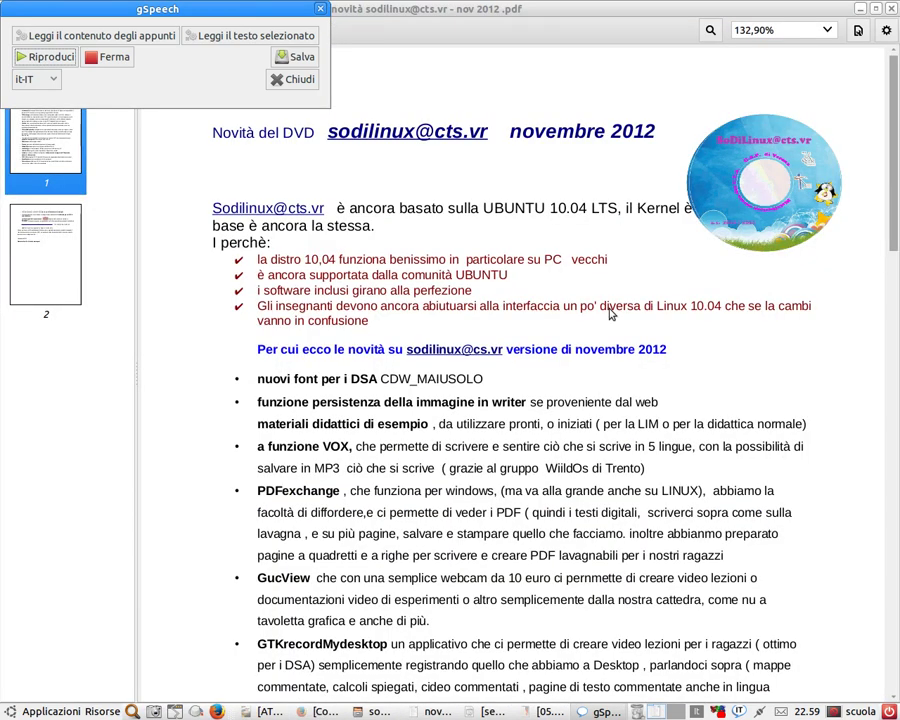
pyautogui.click(490, 712)
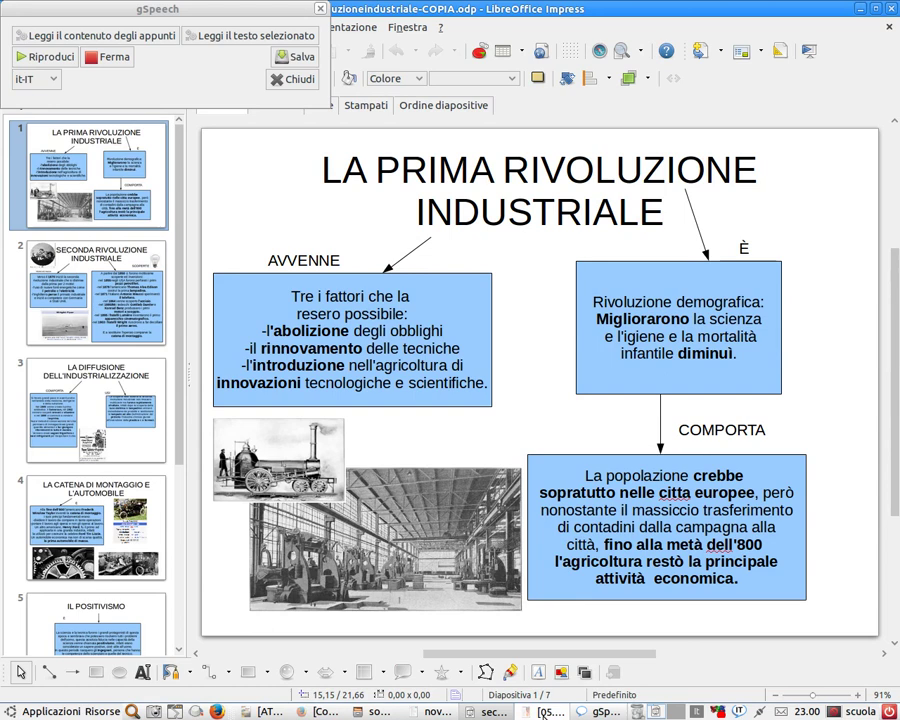
pyautogui.click(549, 712)
# - Set the gSpeech voice to en-GB, have it read the Lou Reed paragraph under Perfect Day, and stop the reading
pyautogui.click(56, 82)
pyautogui.moveTo(37, 6)
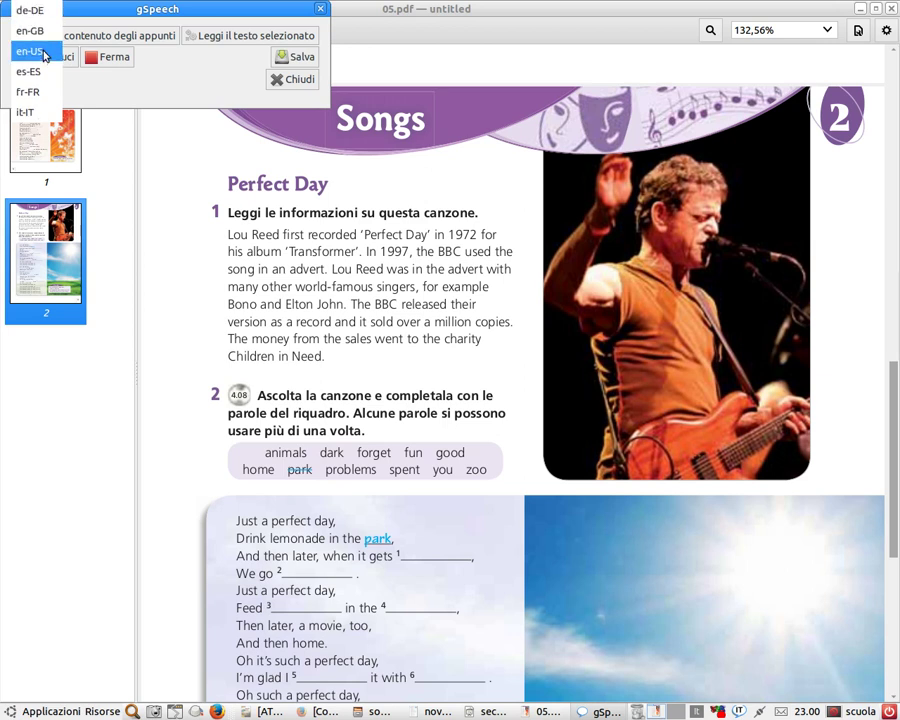
pyautogui.click(28, 31)
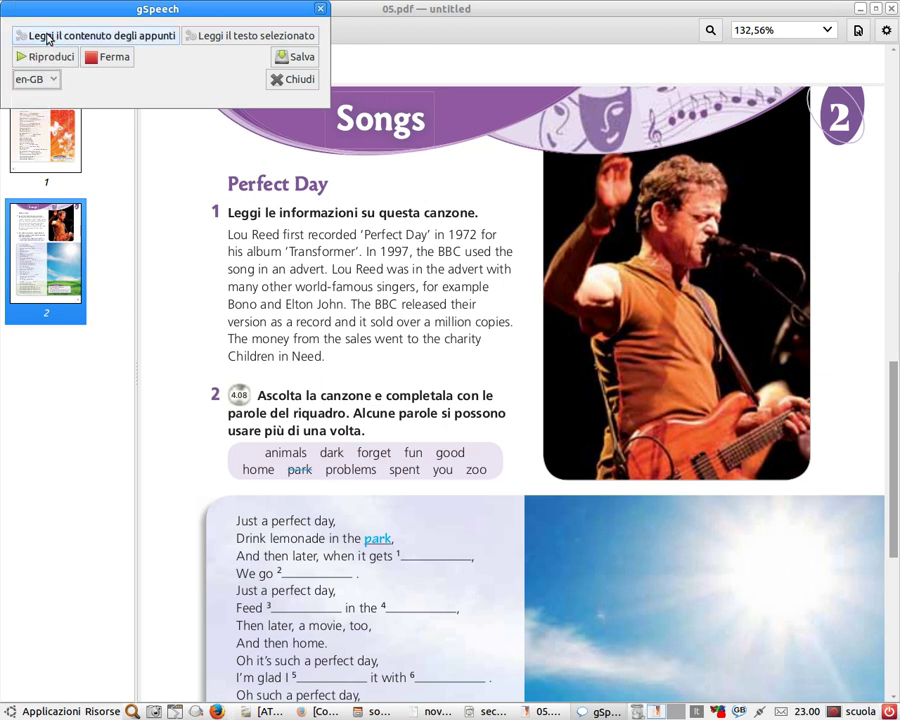
pyautogui.click(222, 231)
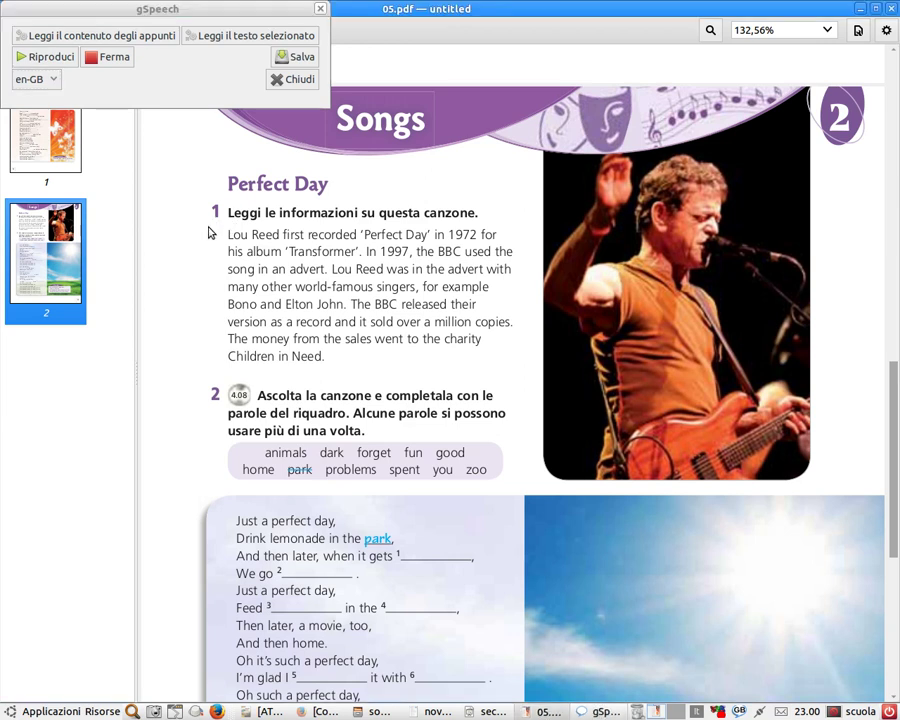
pyautogui.moveTo(225, 235); pyautogui.dragTo(335, 366)
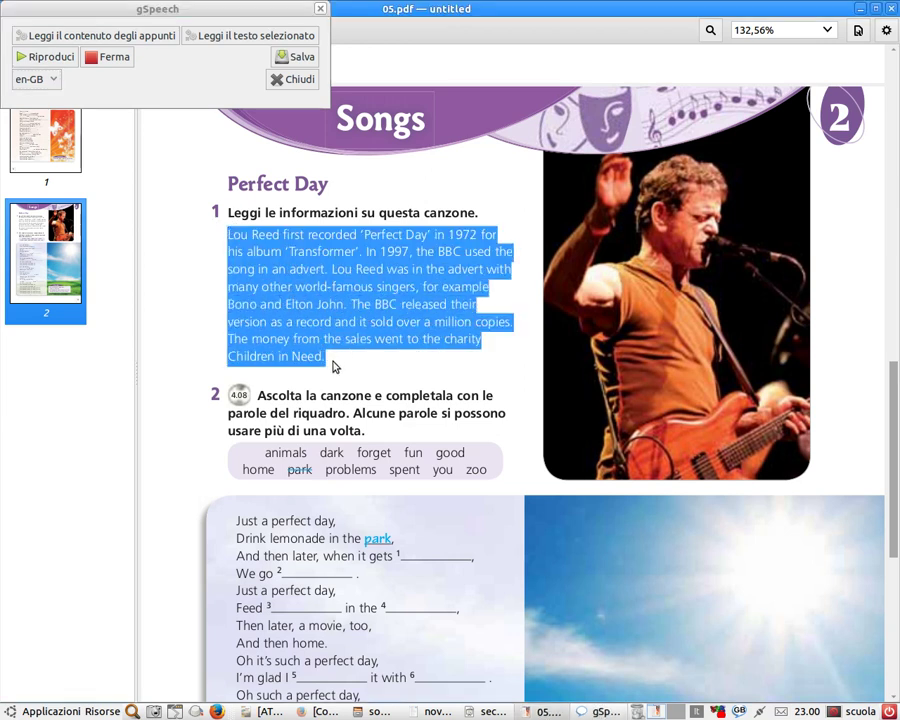
pyautogui.click(258, 38)
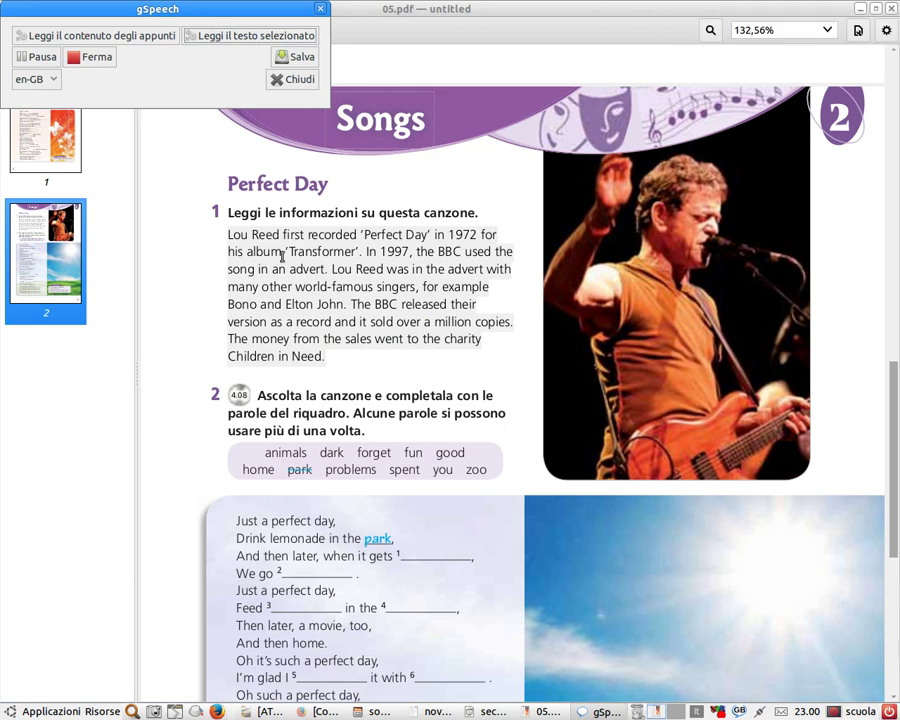
pyautogui.tripleClick(487, 252)
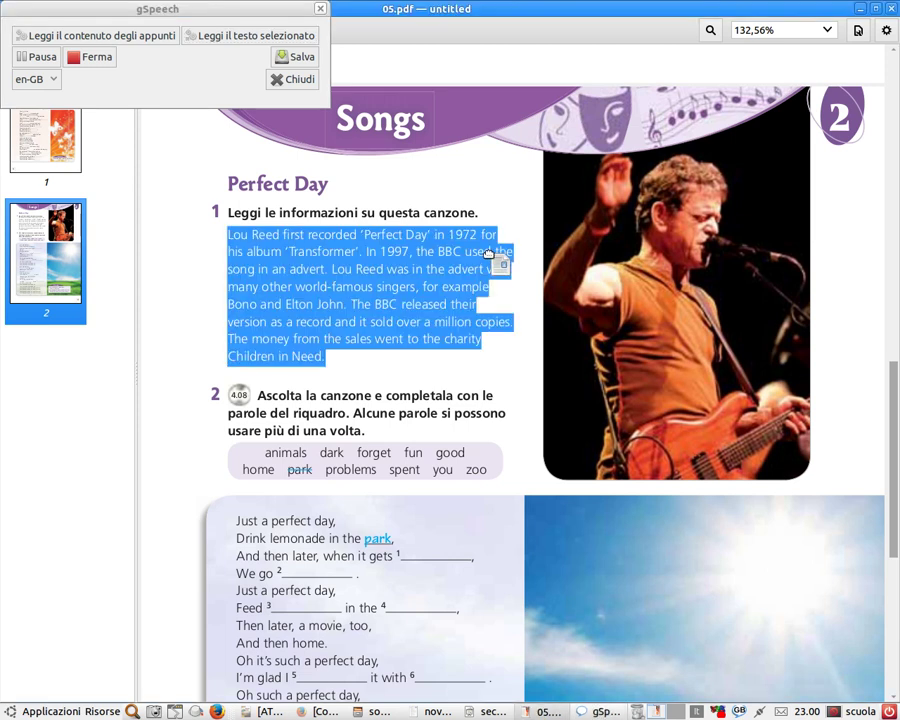
pyautogui.click(75, 58)
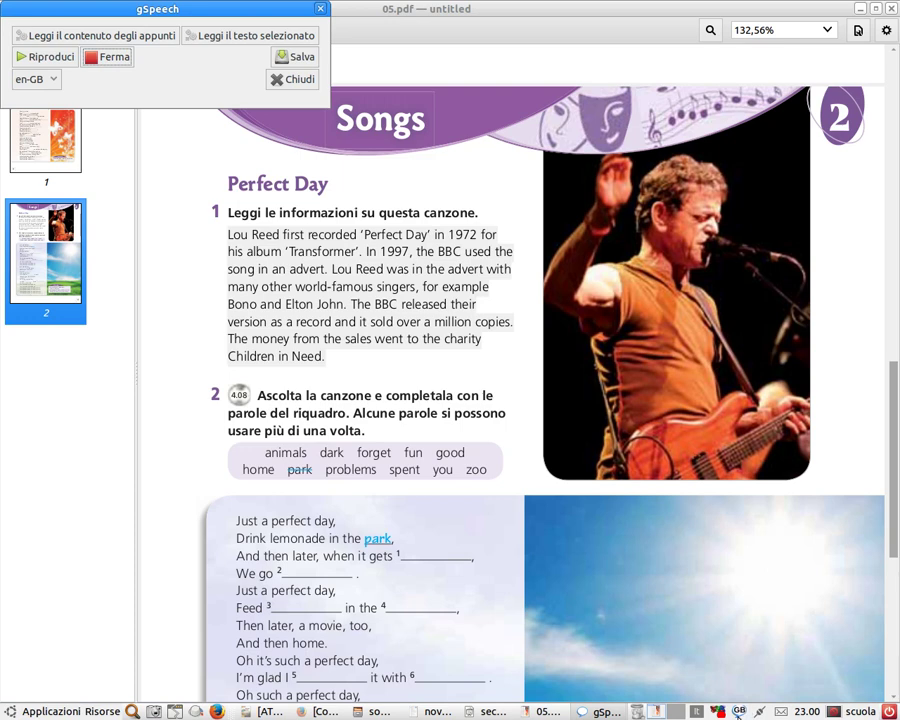
# - Minimize 05.pdf and the presentation, and select the SoDiLinux November 2012 PDF's text from the title through the GucView bullet
pyautogui.click(857, 8)
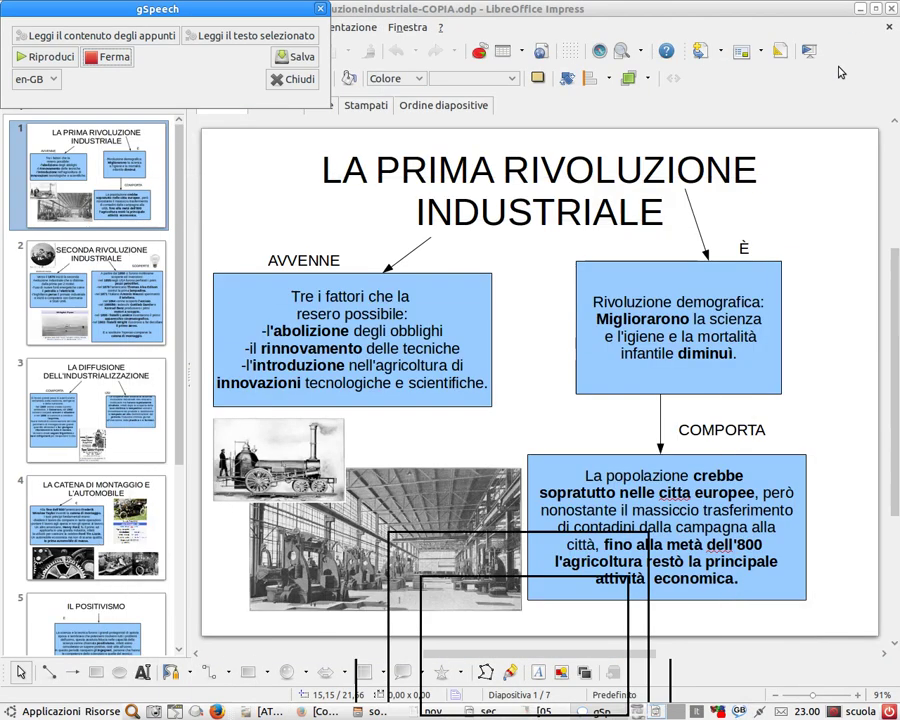
pyautogui.click(857, 9)
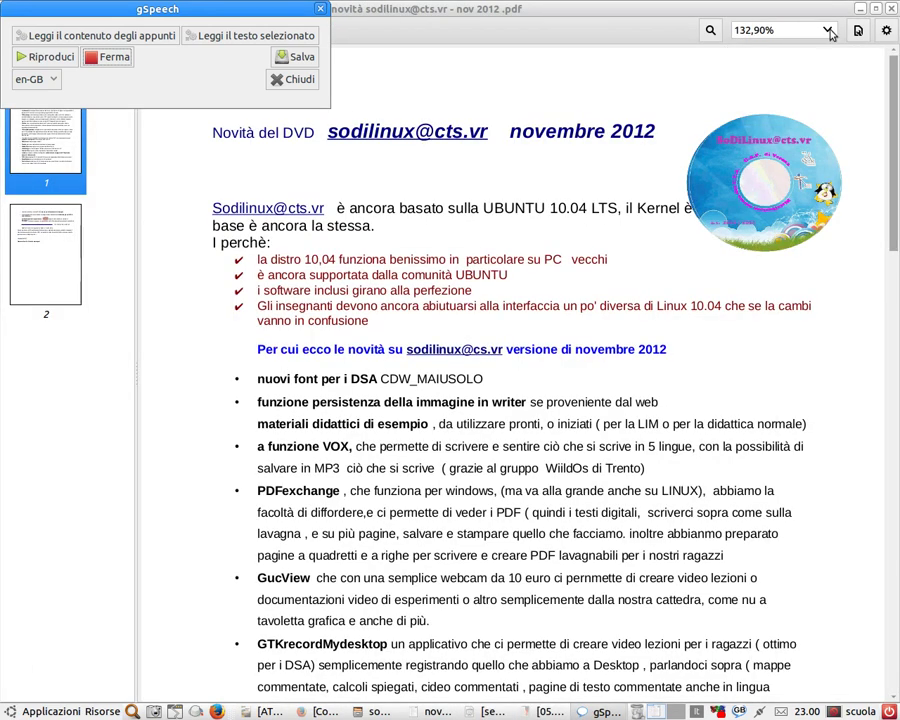
pyautogui.click(212, 136)
pyautogui.moveTo(212, 136); pyautogui.dragTo(428, 620)
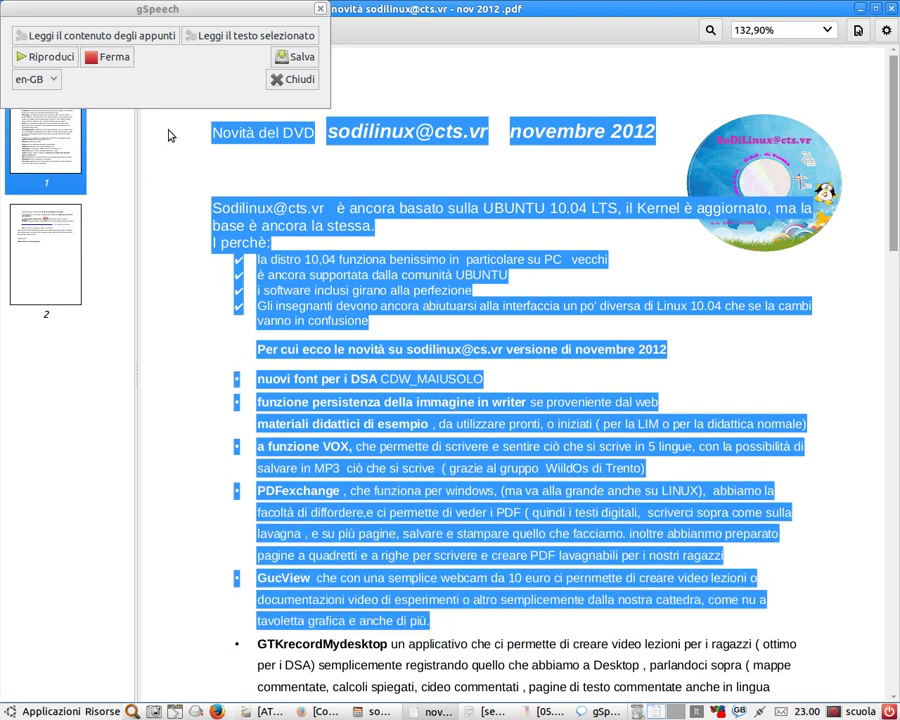
# - Set the gSpeech voice to it-IT, have it read the selected SoDiLinux text, and pause the reading
pyautogui.click(40, 78)
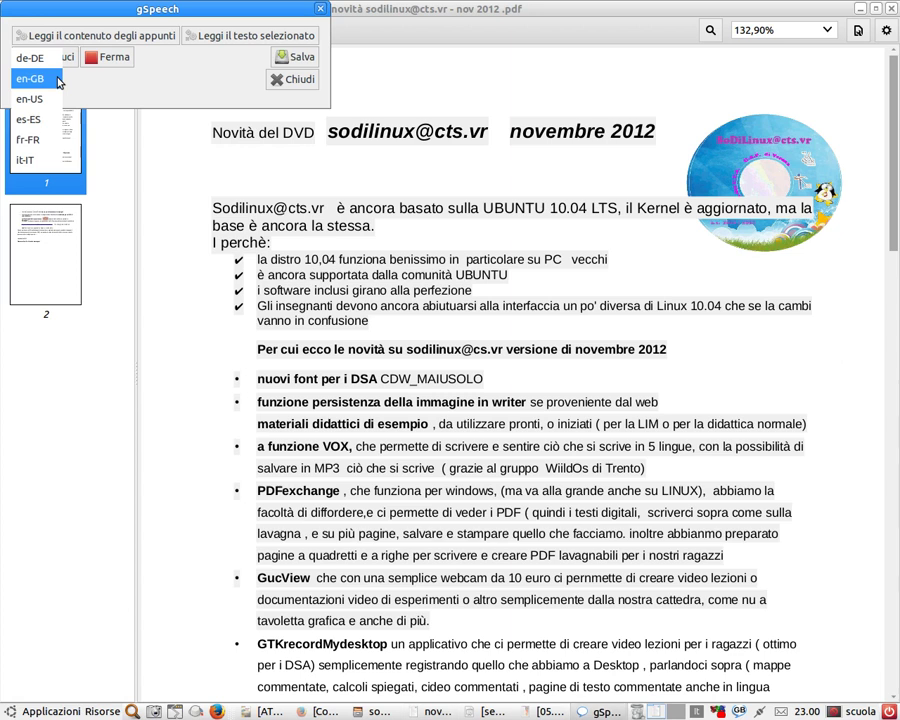
pyautogui.click(50, 160)
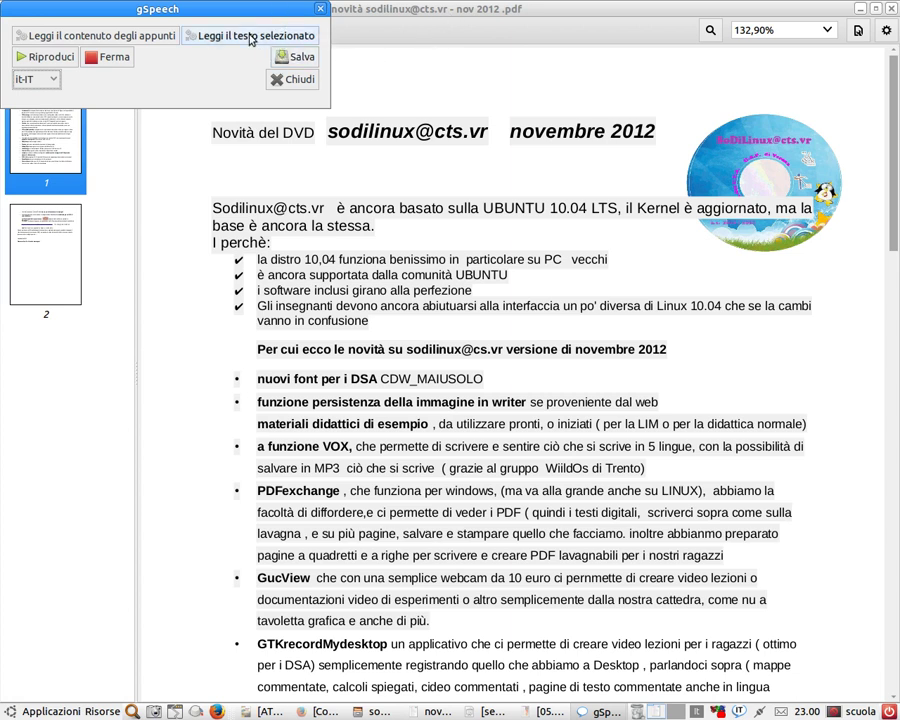
pyautogui.click(250, 37)
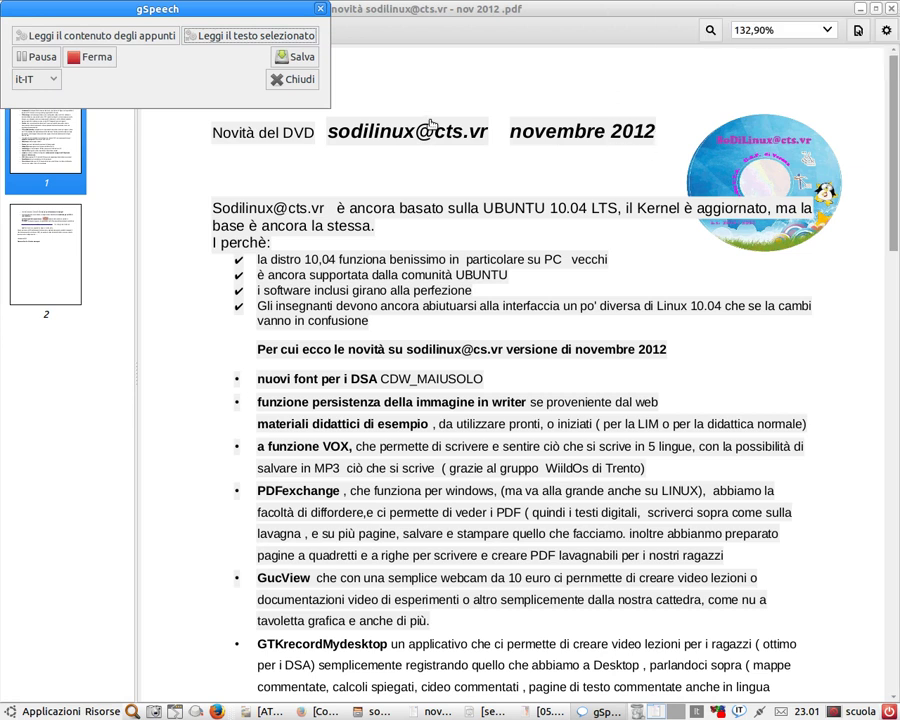
pyautogui.click(34, 58)
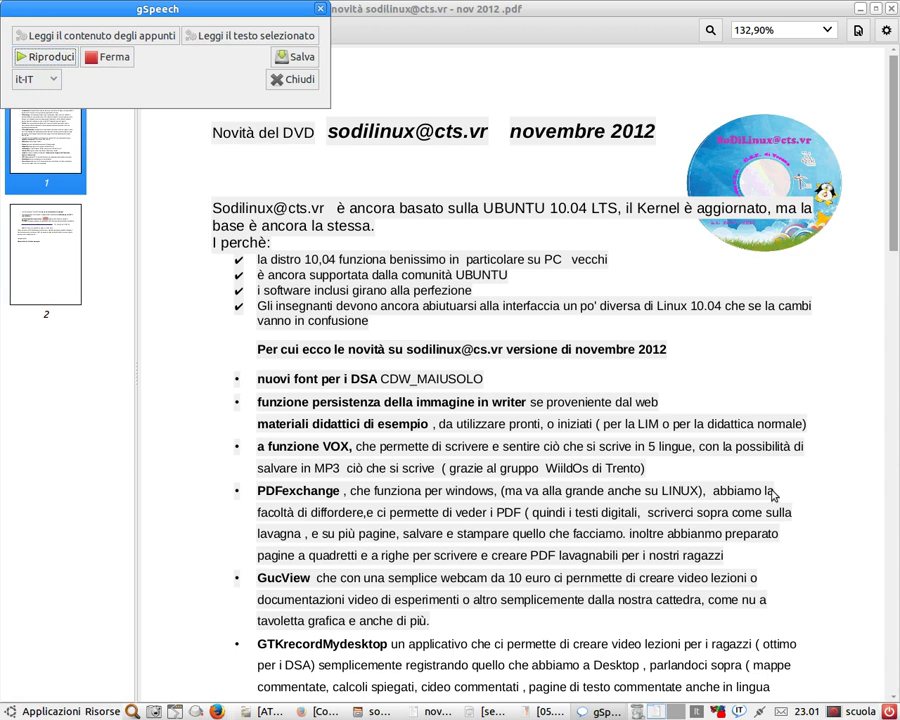
# - Close the SoDiLinux PDF, the sodilinux folder window and gSpeech to clear the desktop
pyautogui.hotkey('ctrl', 'w')
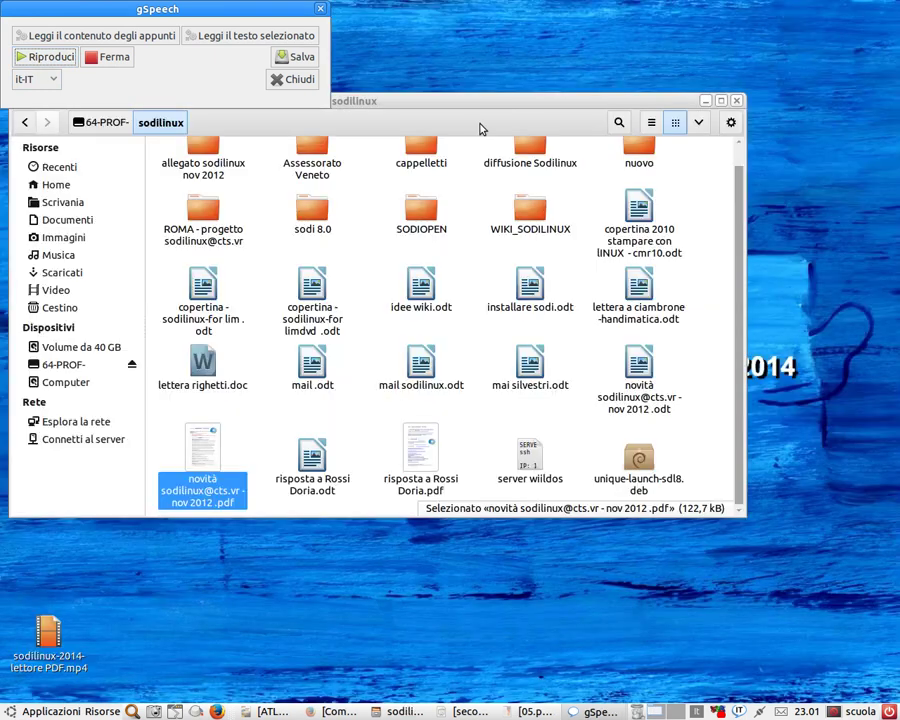
pyautogui.click(737, 102)
pyautogui.moveTo(287, 9); pyautogui.dragTo(421, 30)
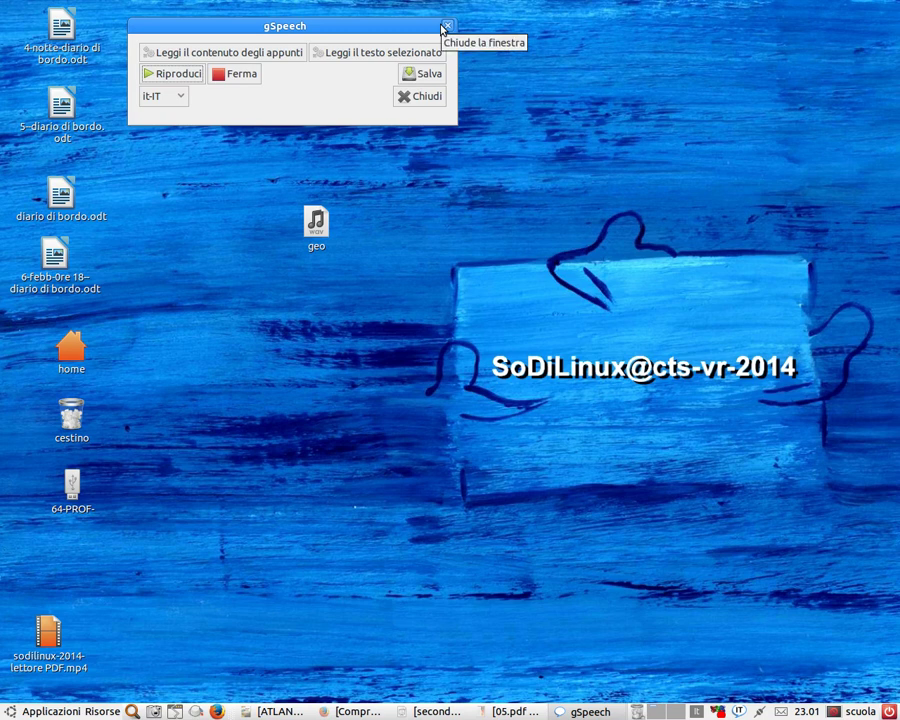
pyautogui.click(447, 26)
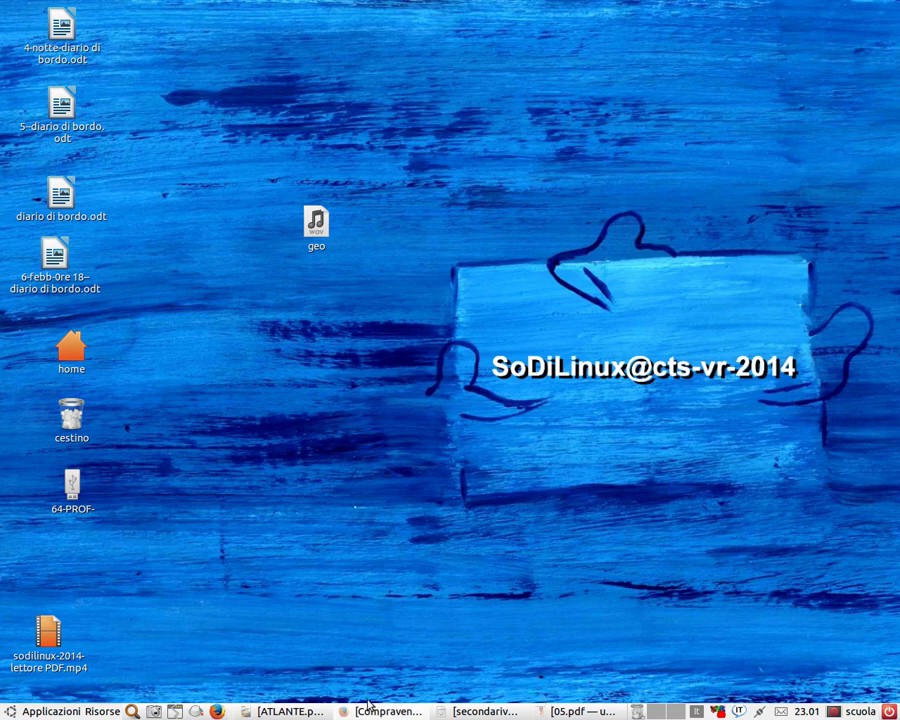
# - Look through the installed Didattica applications, listed alphabetically and by school level, and the Accessori applications
pyautogui.click(65, 711)
pyautogui.moveTo(16, 434)
pyautogui.moveTo(270, 432)
pyautogui.moveTo(277, 458)
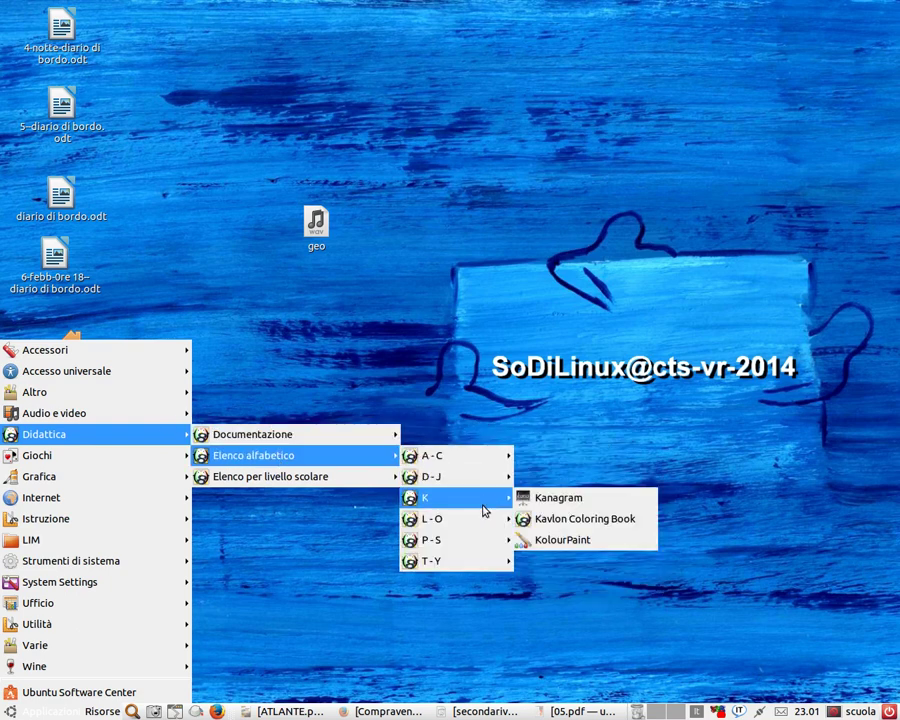
pyautogui.moveTo(480, 524)
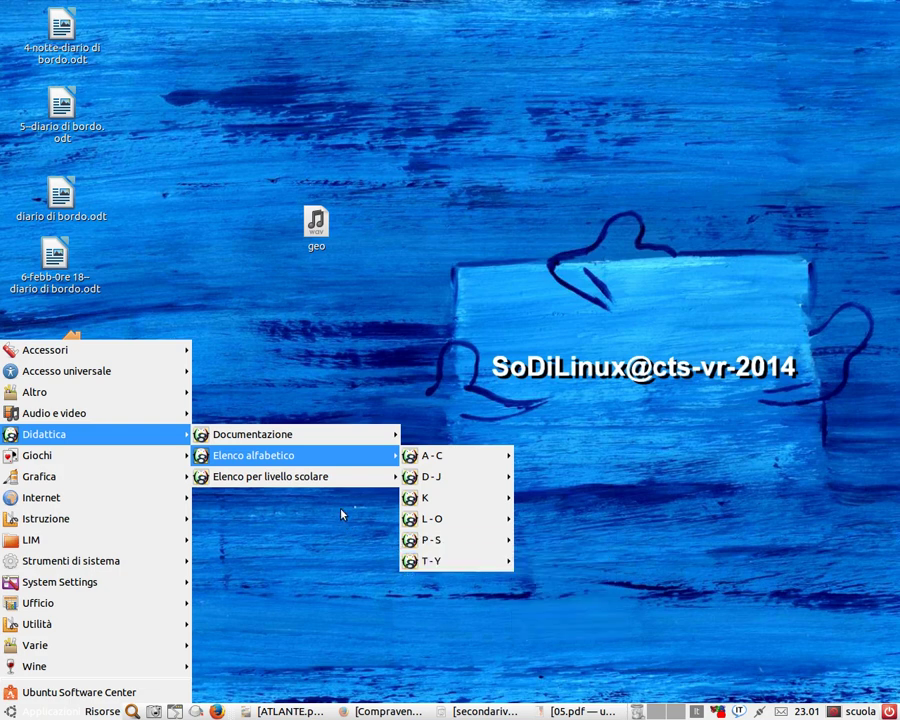
pyautogui.moveTo(335, 480)
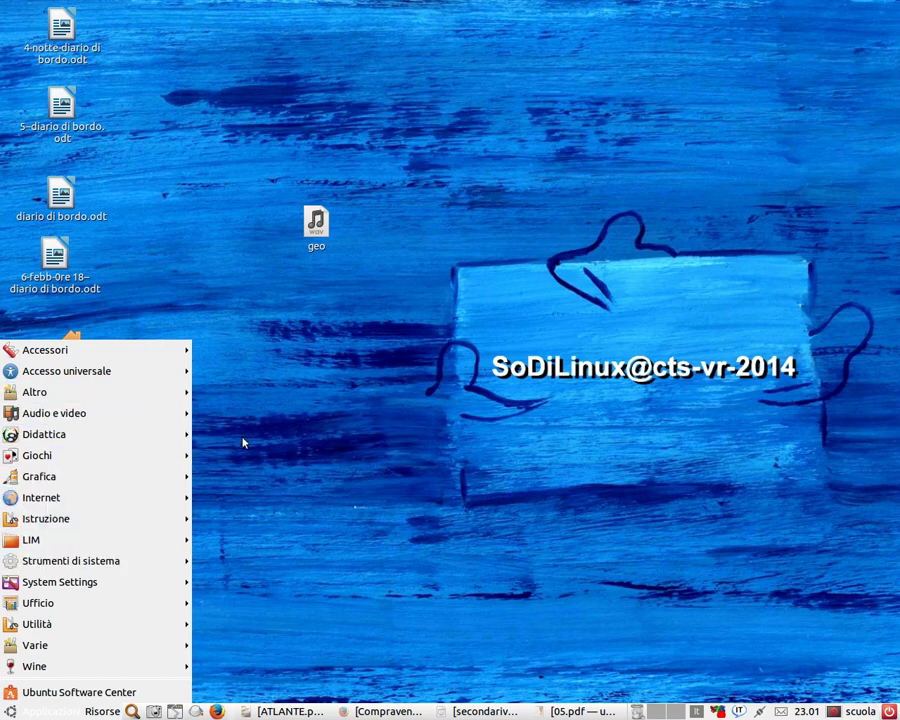
pyautogui.moveTo(176, 356)
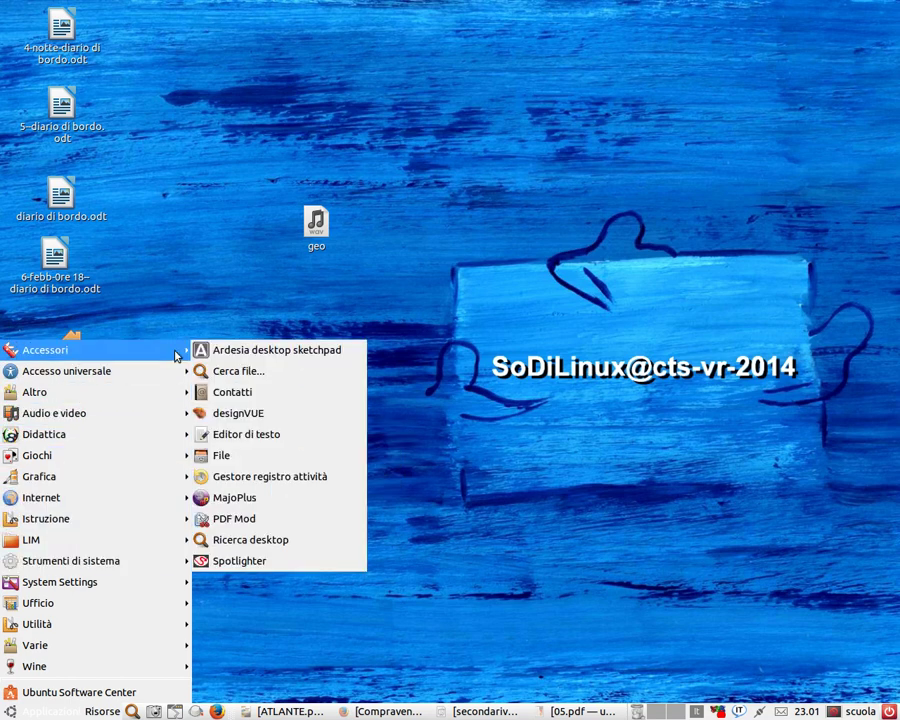
pyautogui.click(421, 432)
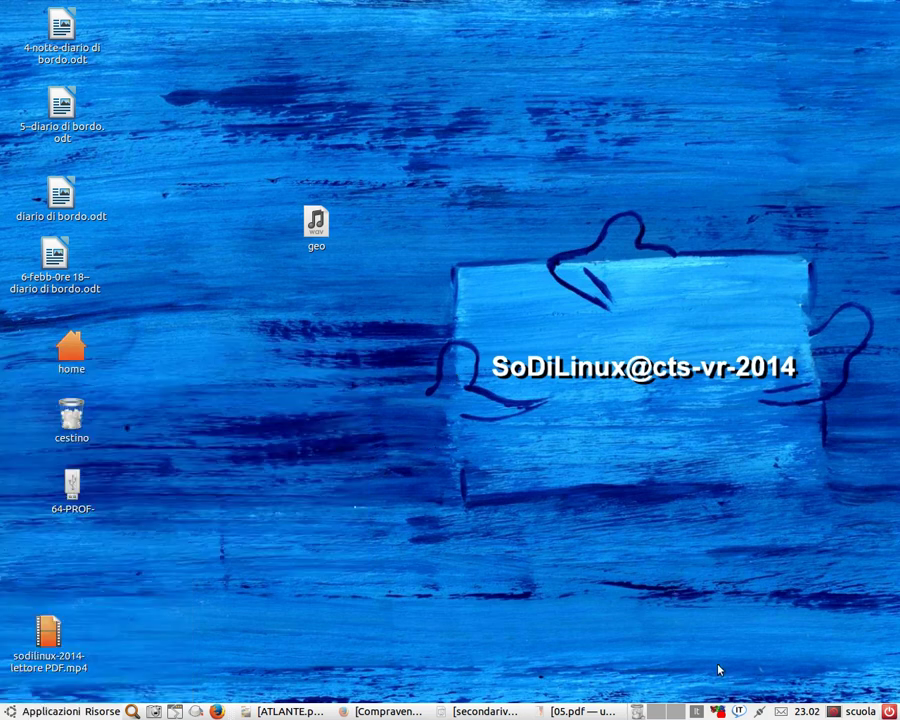
pyautogui.click(316, 222)
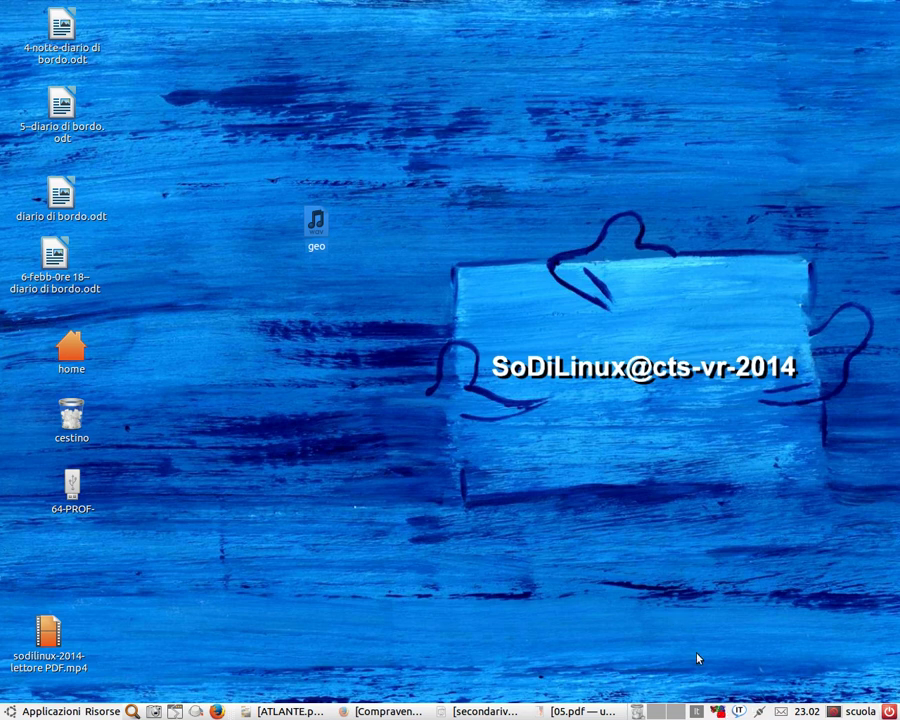
pyautogui.rightClick(717, 713)
pyautogui.click(724, 700)
pyautogui.rightClick(720, 711)
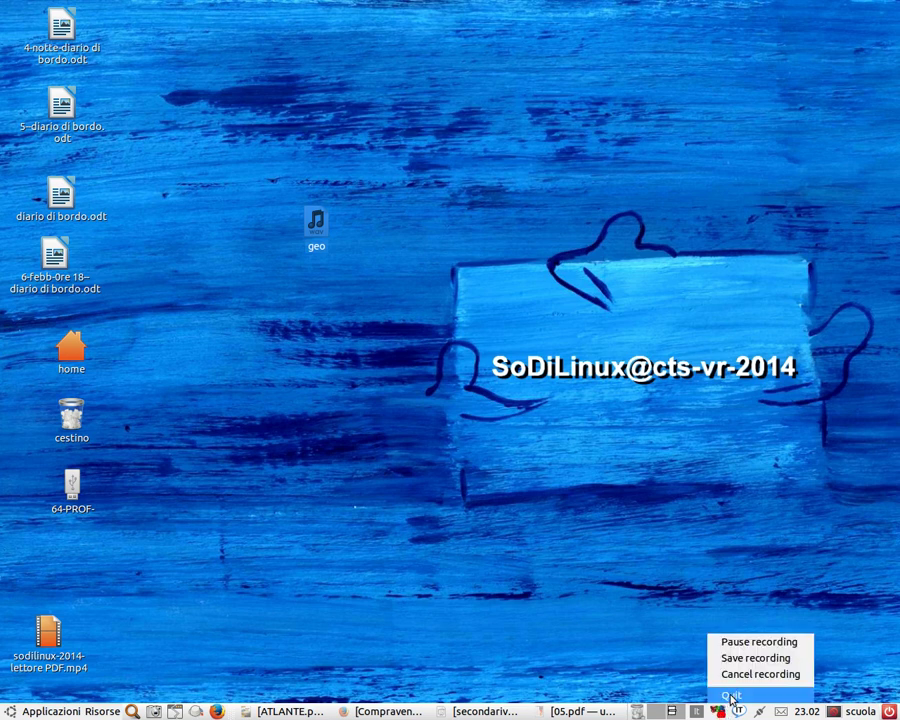